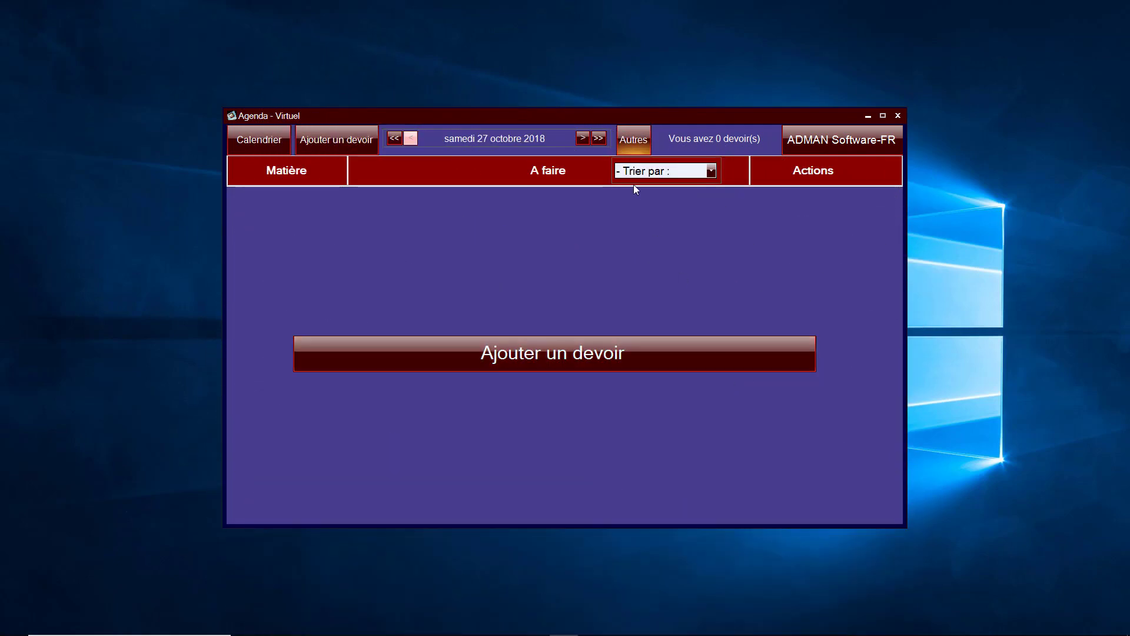
In the settings, choose to store homework in "Mon compte en ligne" and sign in with the prefilled account credentials.
{"action": "left_click", "coordinate": [634, 140]}
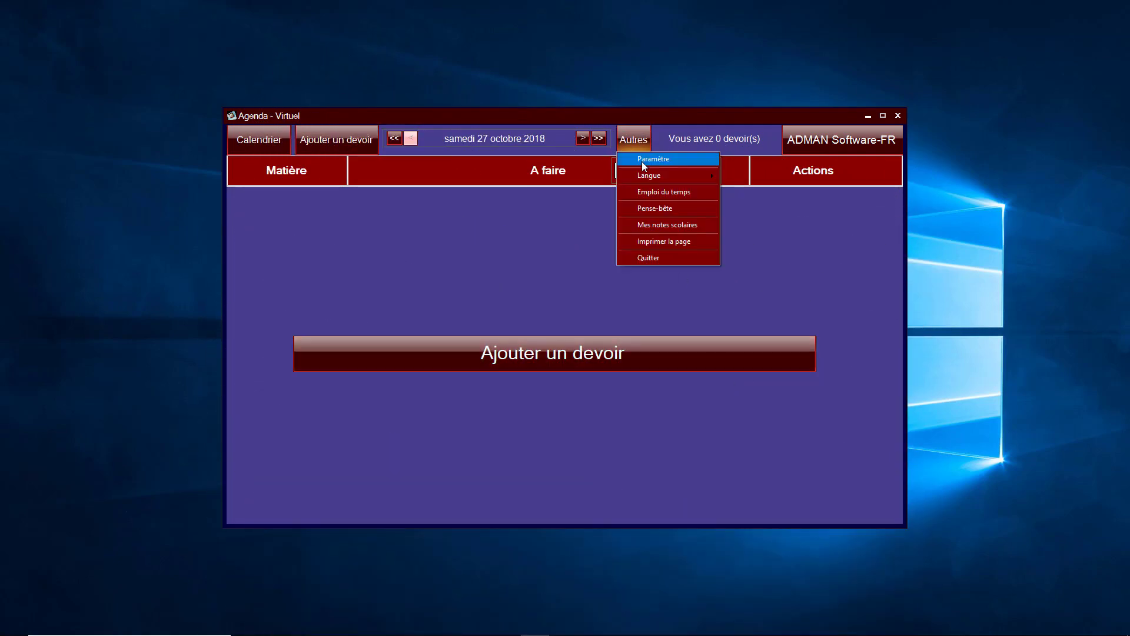
{"action": "left_click", "coordinate": [643, 159]}
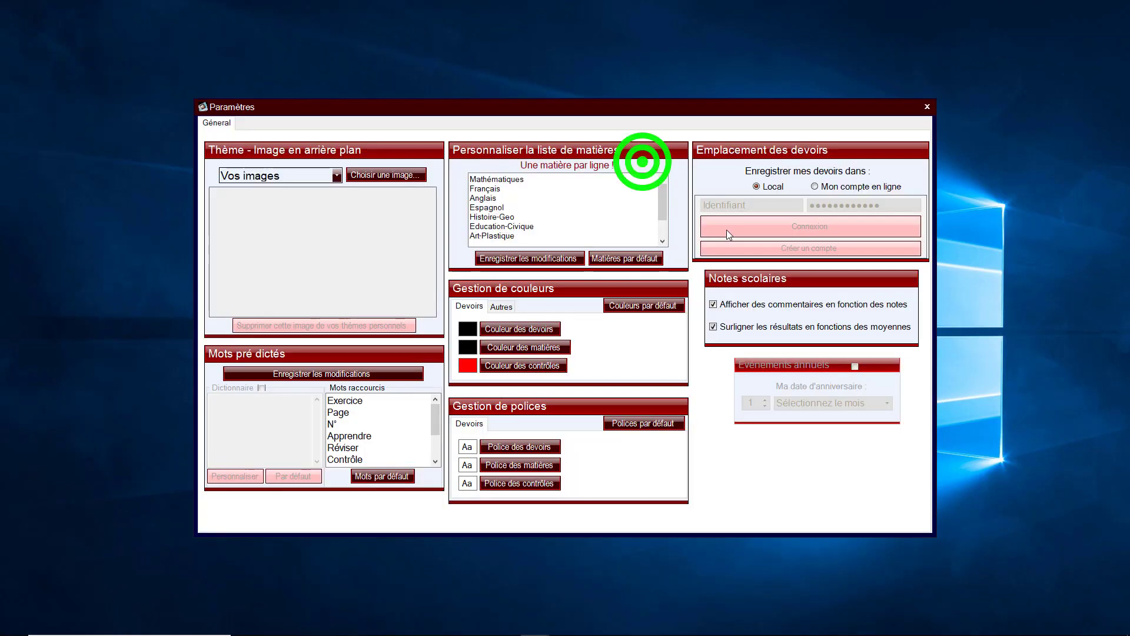
{"action": "left_click", "coordinate": [842, 187]}
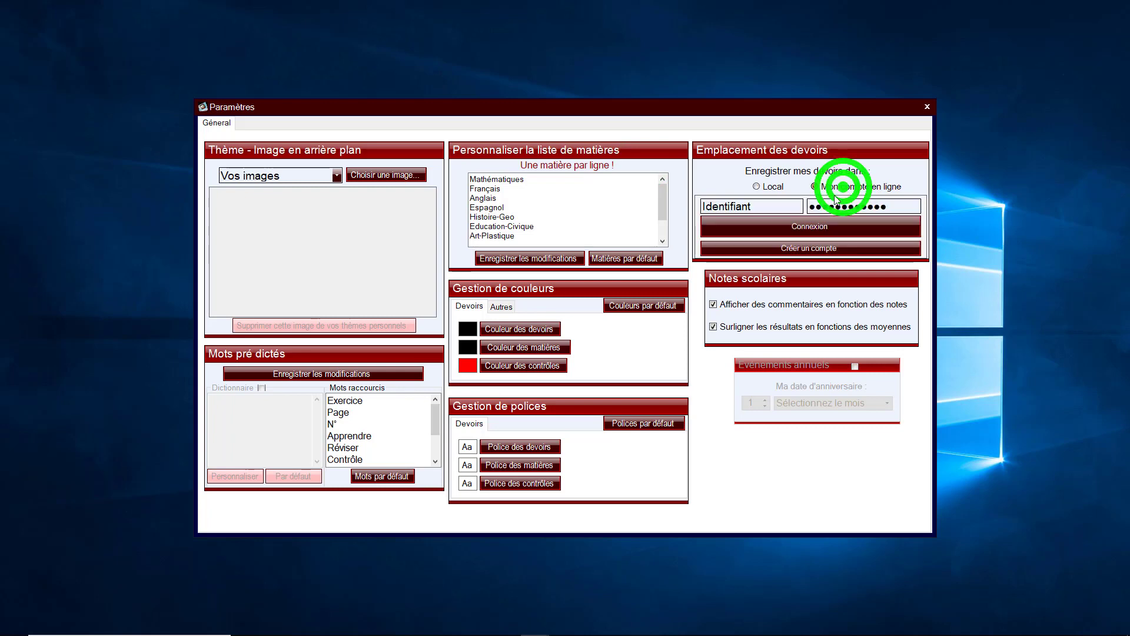
{"action": "left_click", "coordinate": [773, 208]}
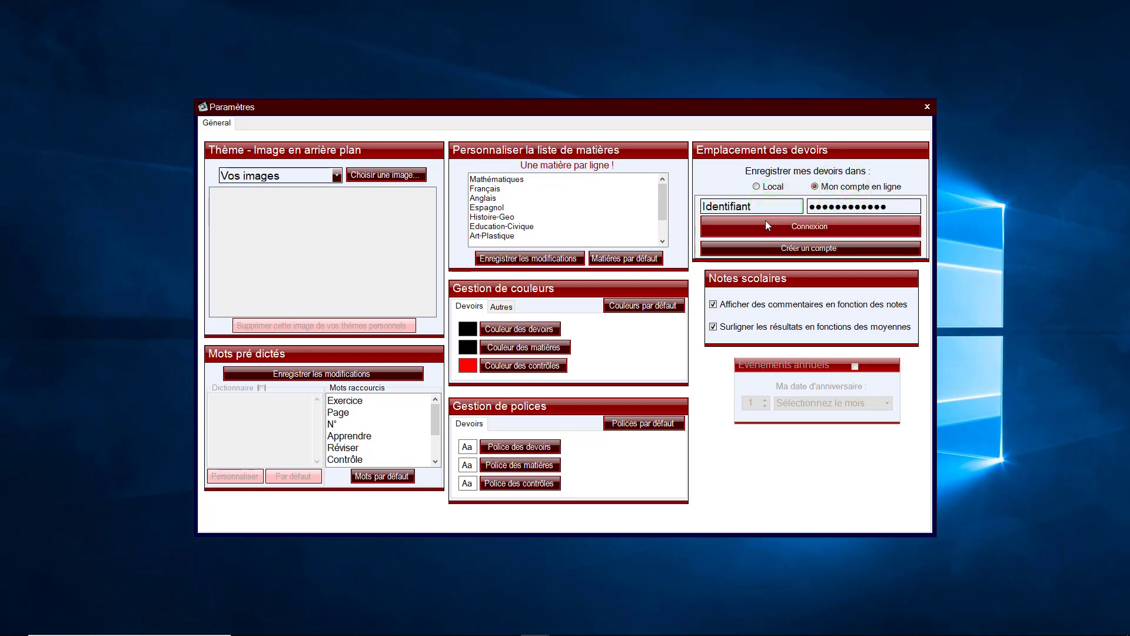
{"action": "left_click", "coordinate": [768, 225]}
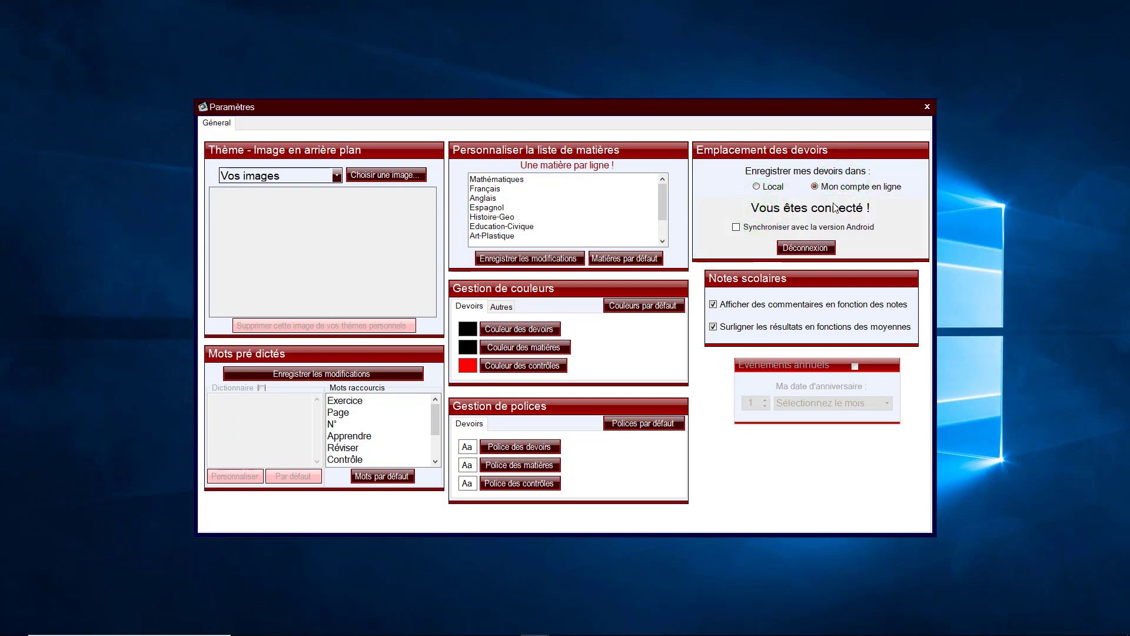
Enable synchronisation with the Android version and decline downloading the homework saved on the phone.
{"action": "left_click", "coordinate": [736, 227]}
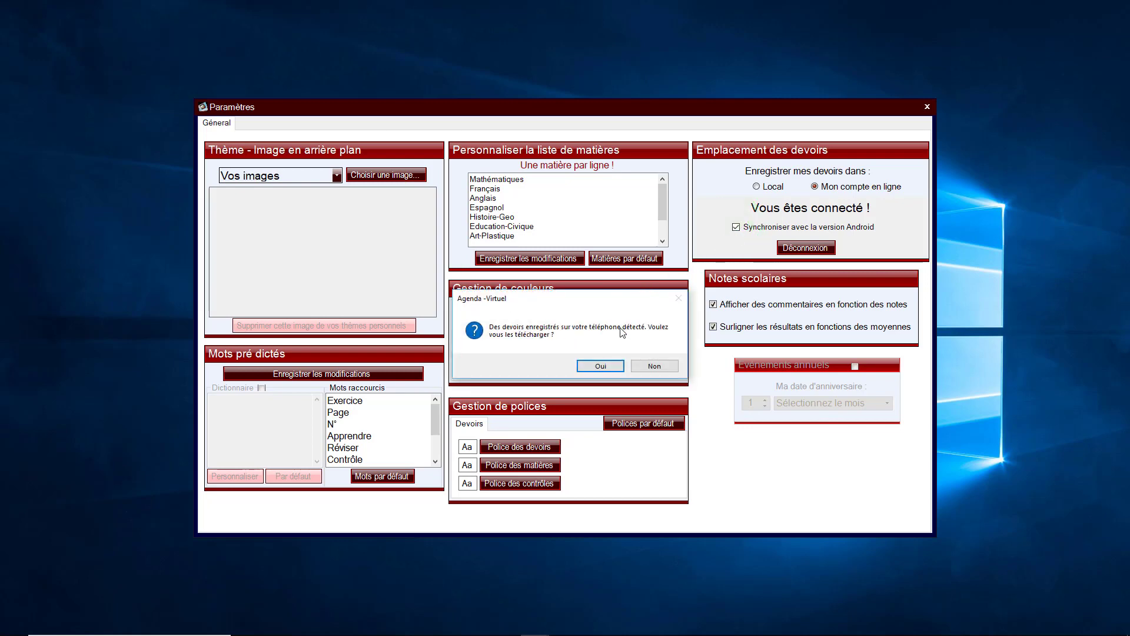
{"action": "left_click", "coordinate": [654, 366]}
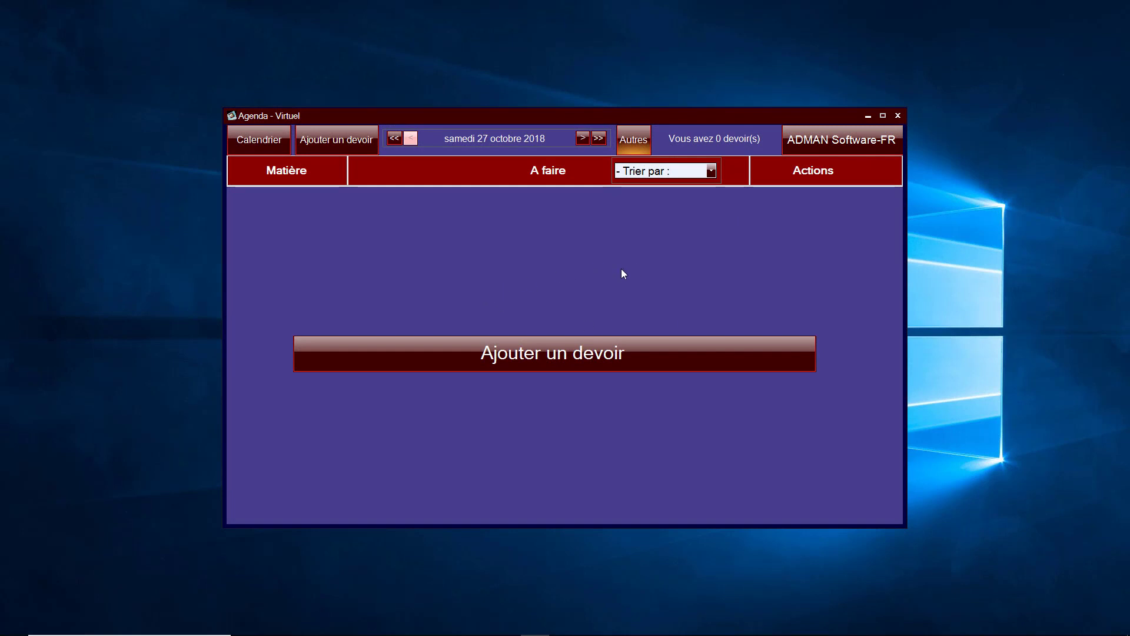
Add a homework entry "Contrôle" for Français on 27 October 2018, mark it as a test and save it.
{"action": "left_click", "coordinate": [535, 341]}
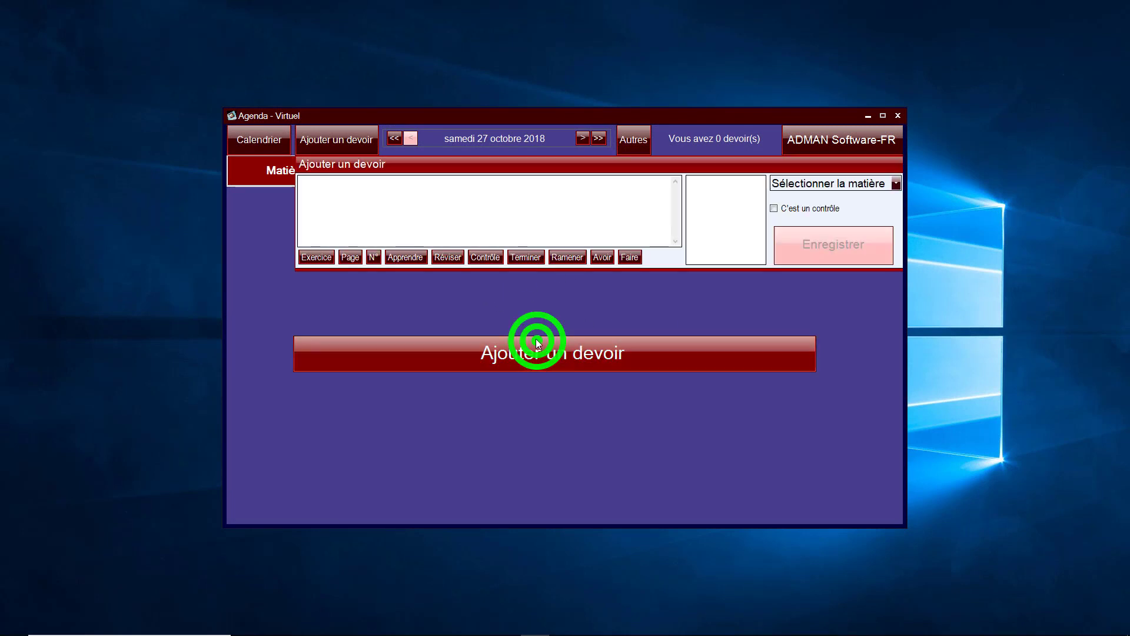
{"action": "left_click", "coordinate": [474, 255]}
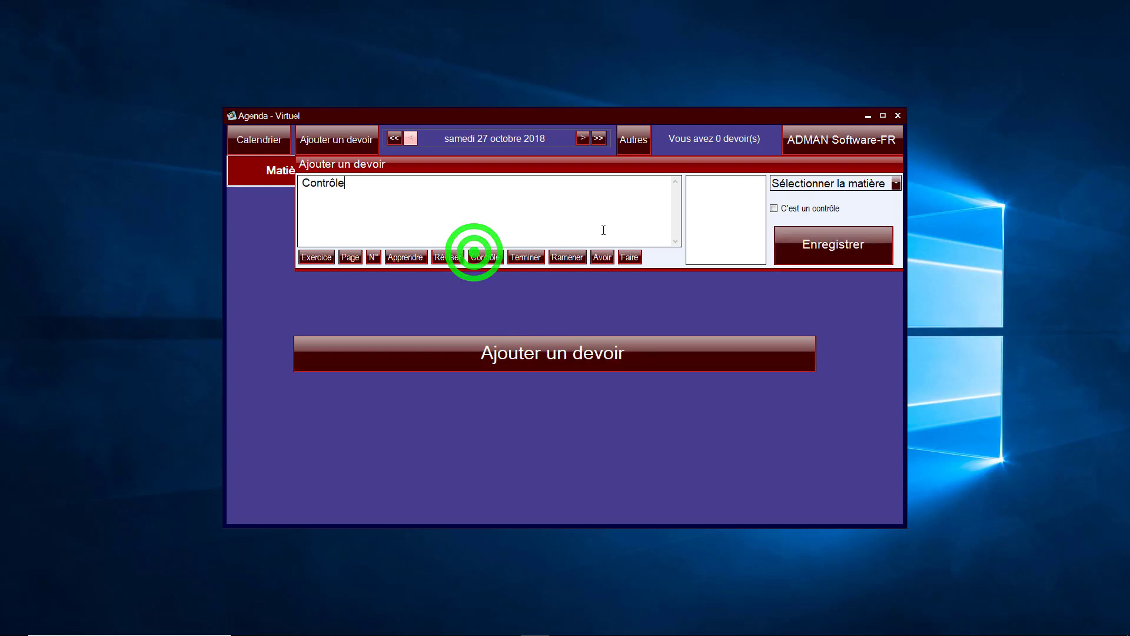
{"action": "left_click", "coordinate": [806, 210]}
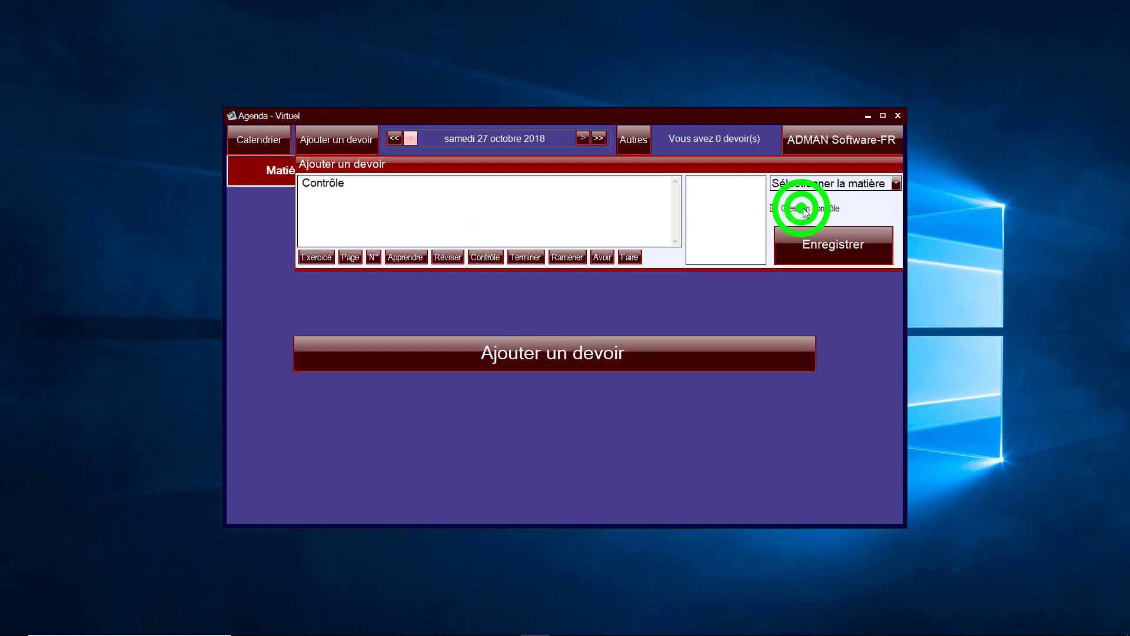
{"action": "left_click", "coordinate": [894, 180]}
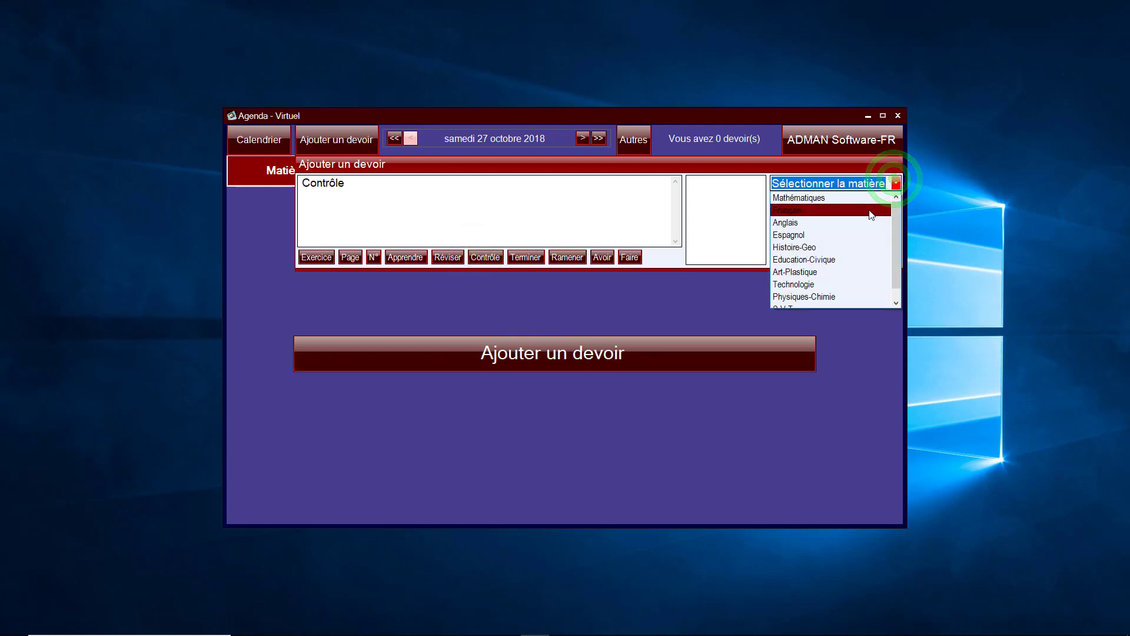
{"action": "left_click", "coordinate": [868, 209]}
{"action": "left_click", "coordinate": [859, 245]}
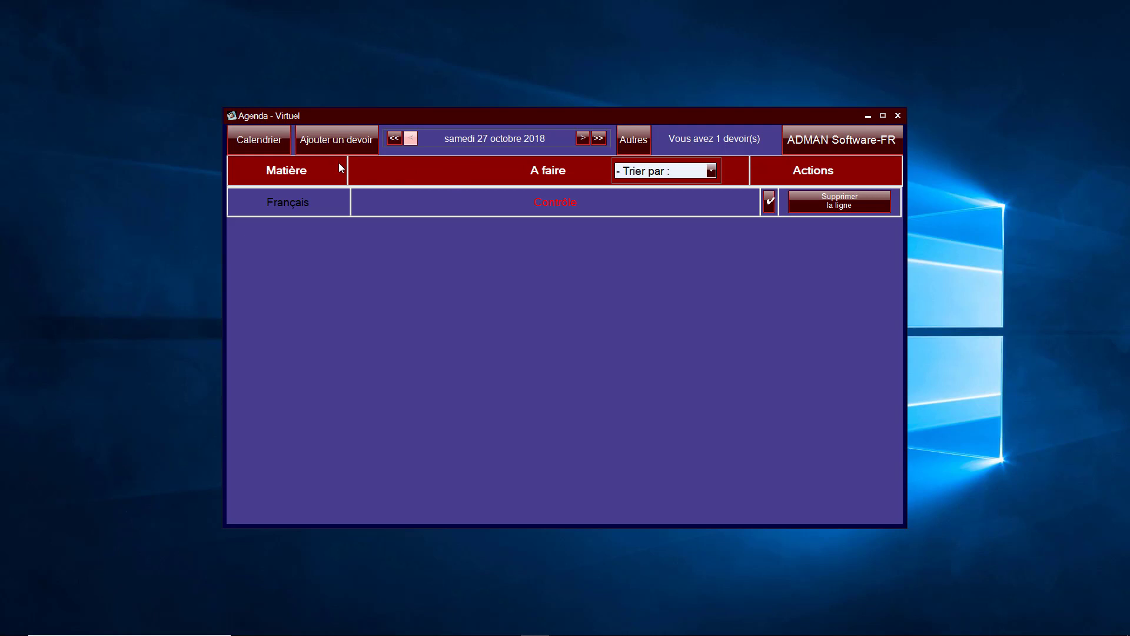
Add and save a homework entry "Terminer" for the subject Espagnol on the same day.
{"action": "left_click", "coordinate": [340, 144]}
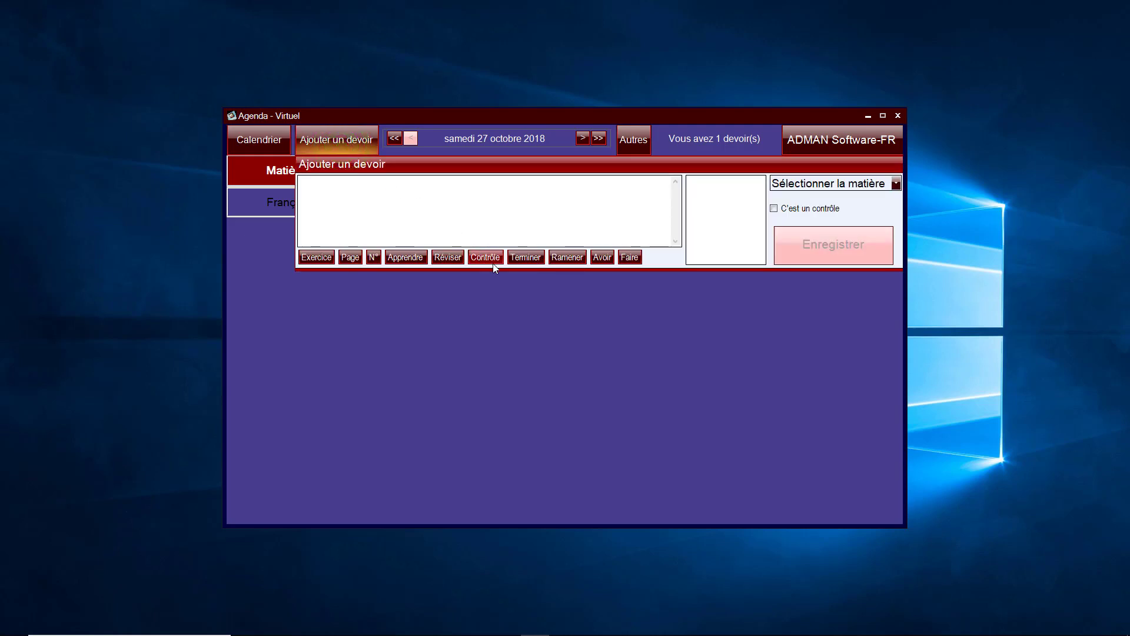
{"action": "left_click", "coordinate": [525, 257]}
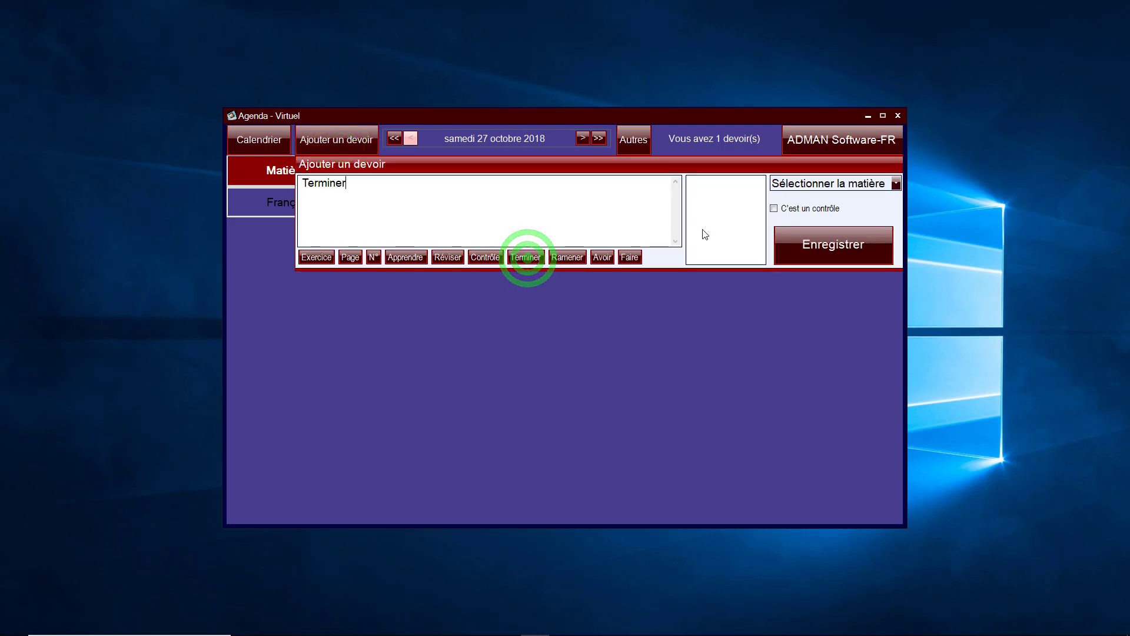
{"action": "left_click", "coordinate": [892, 183]}
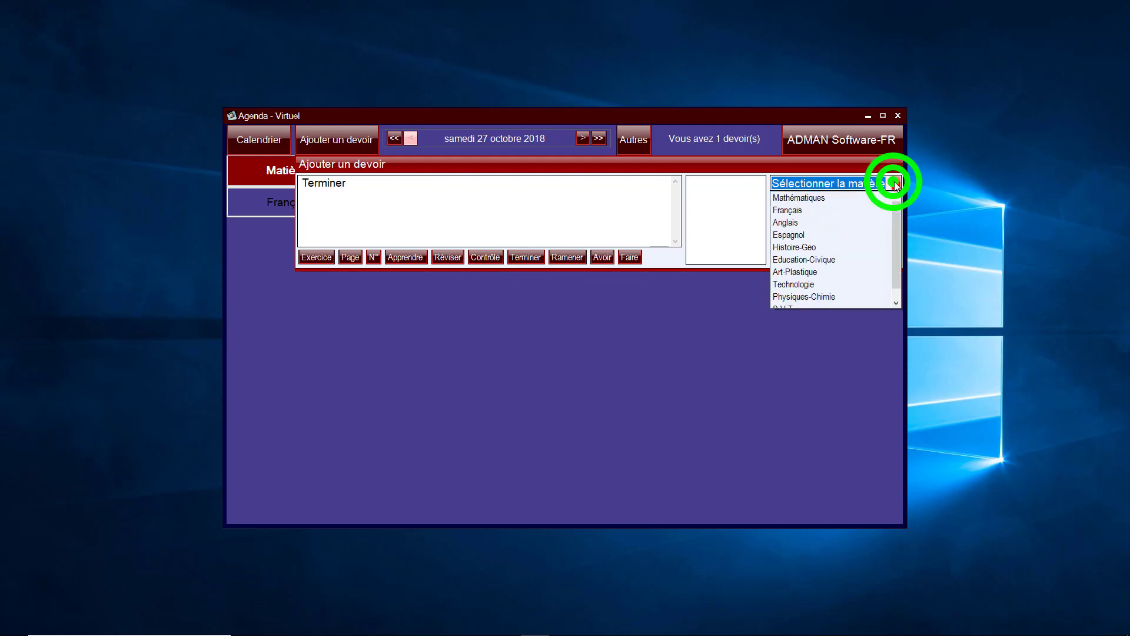
{"action": "left_click", "coordinate": [880, 236]}
{"action": "left_click", "coordinate": [863, 239]}
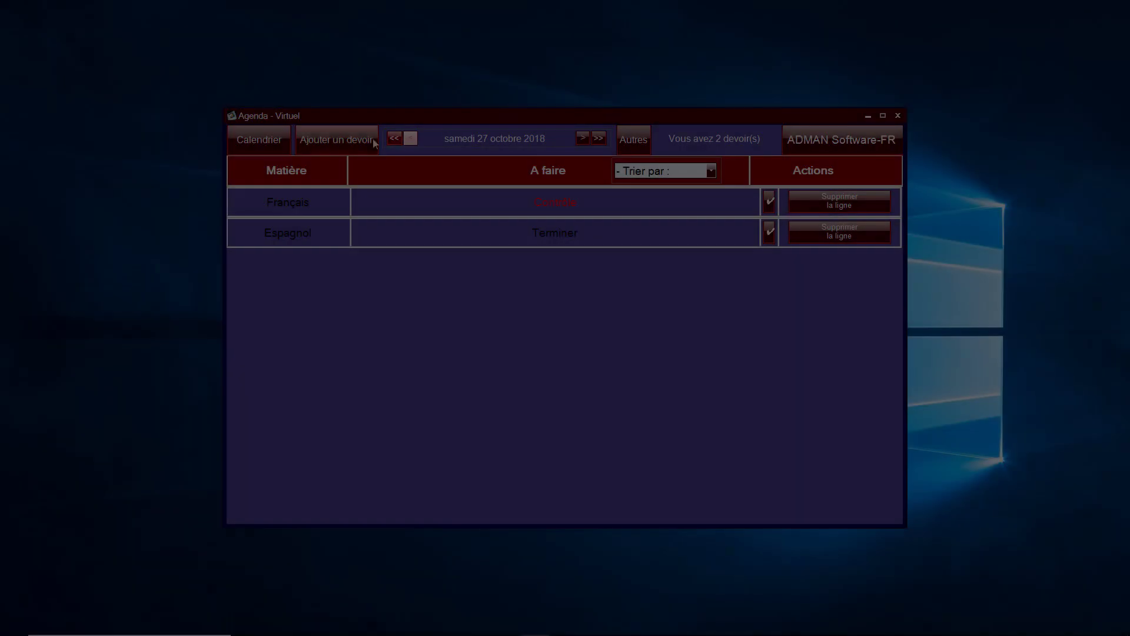
{"action": "left_click", "coordinate": [371, 136]}
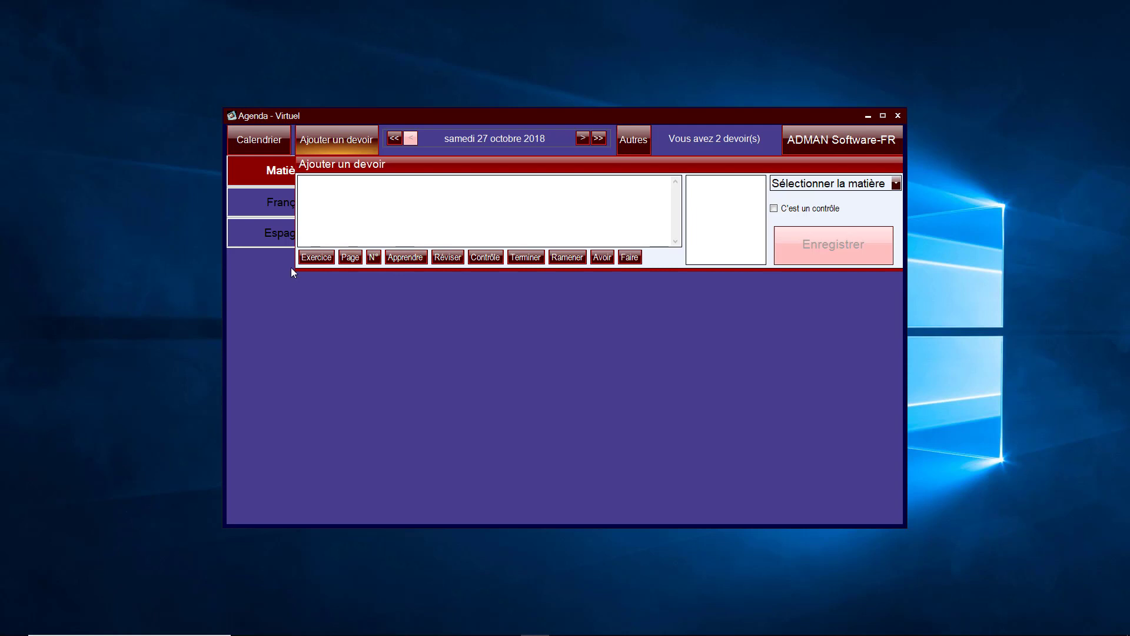
{"action": "left_click", "coordinate": [440, 241]}
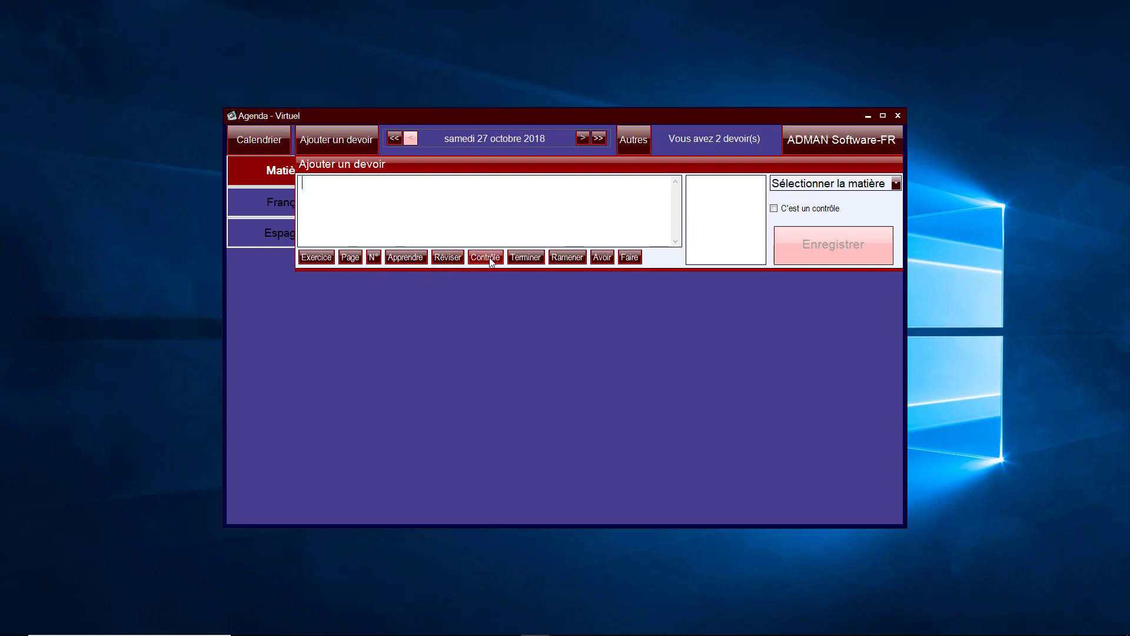
{"action": "left_click", "coordinate": [447, 259]}
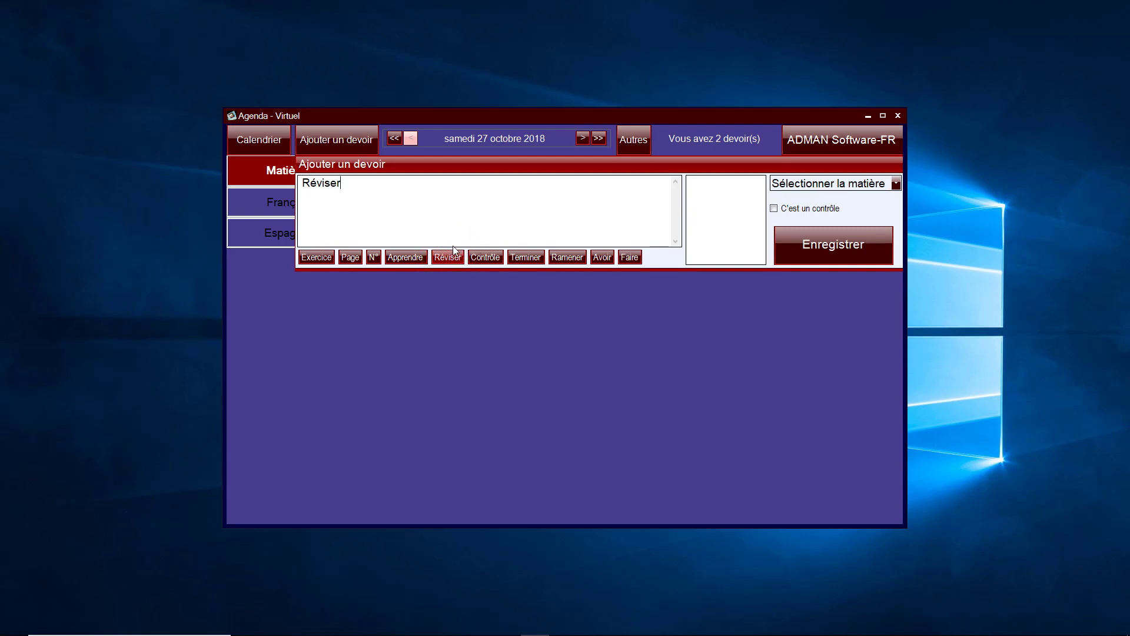
{"action": "left_click", "coordinate": [484, 258]}
{"action": "left_click", "coordinate": [365, 137]}
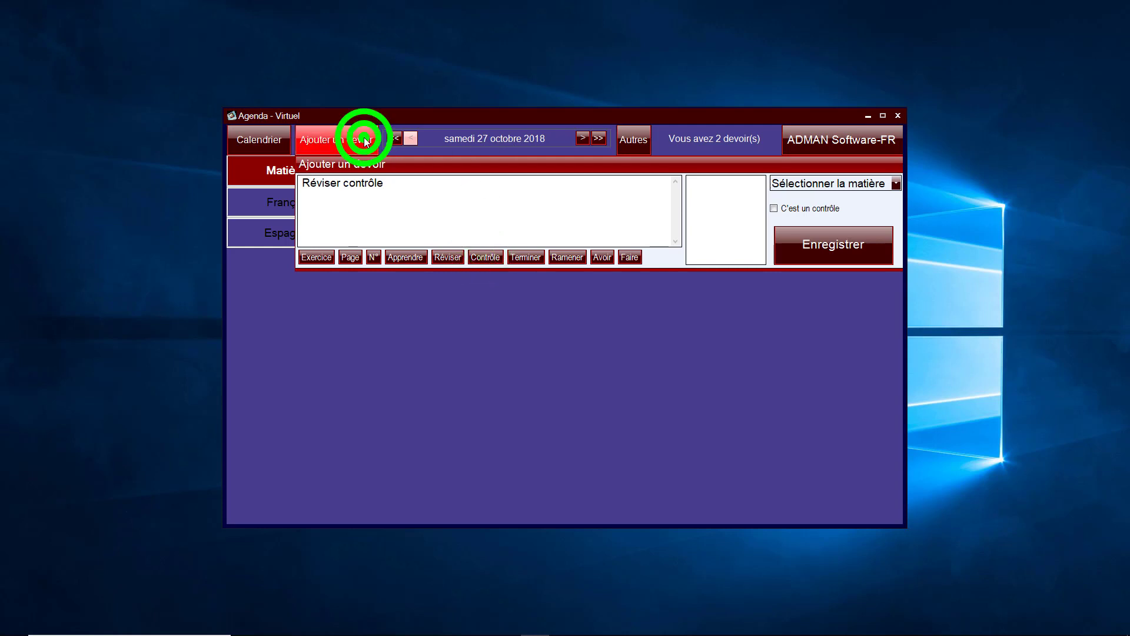
In the settings, replace the shortcut word "Faire" with "Devoir maison" and save the modified word list.
{"action": "left_click", "coordinate": [618, 137]}
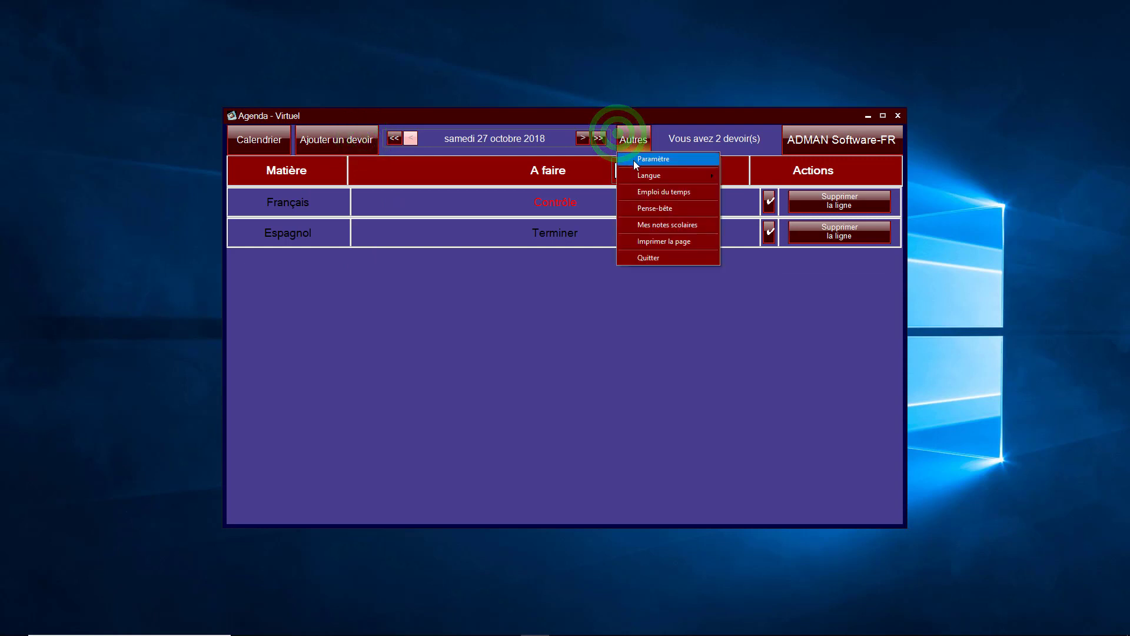
{"action": "left_click", "coordinate": [633, 159]}
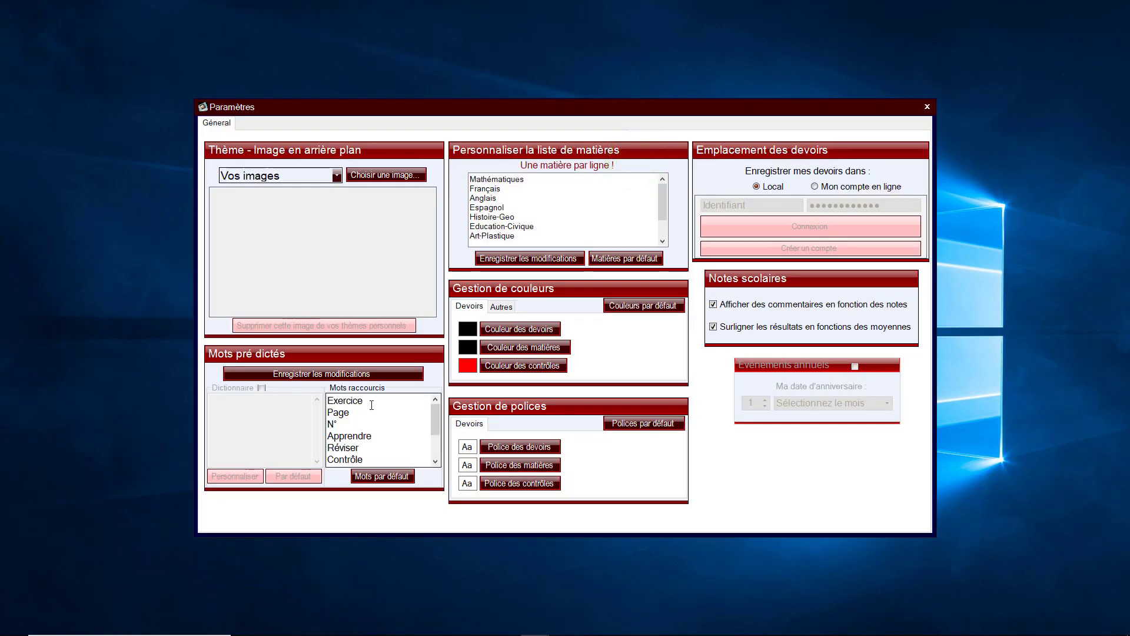
{"action": "left_click_drag", "start_coordinate": [327, 400], "coordinate": [338, 425]}
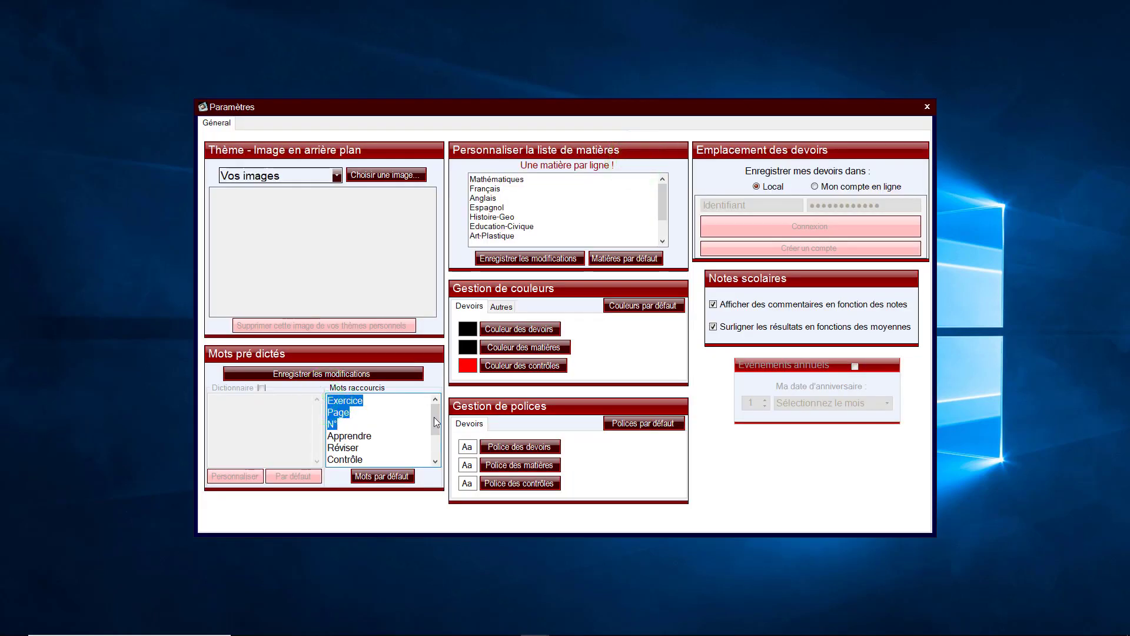
{"action": "left_click", "coordinate": [436, 415]}
{"action": "left_click_drag", "start_coordinate": [436, 415], "coordinate": [435, 435]}
{"action": "left_click", "coordinate": [399, 455]}
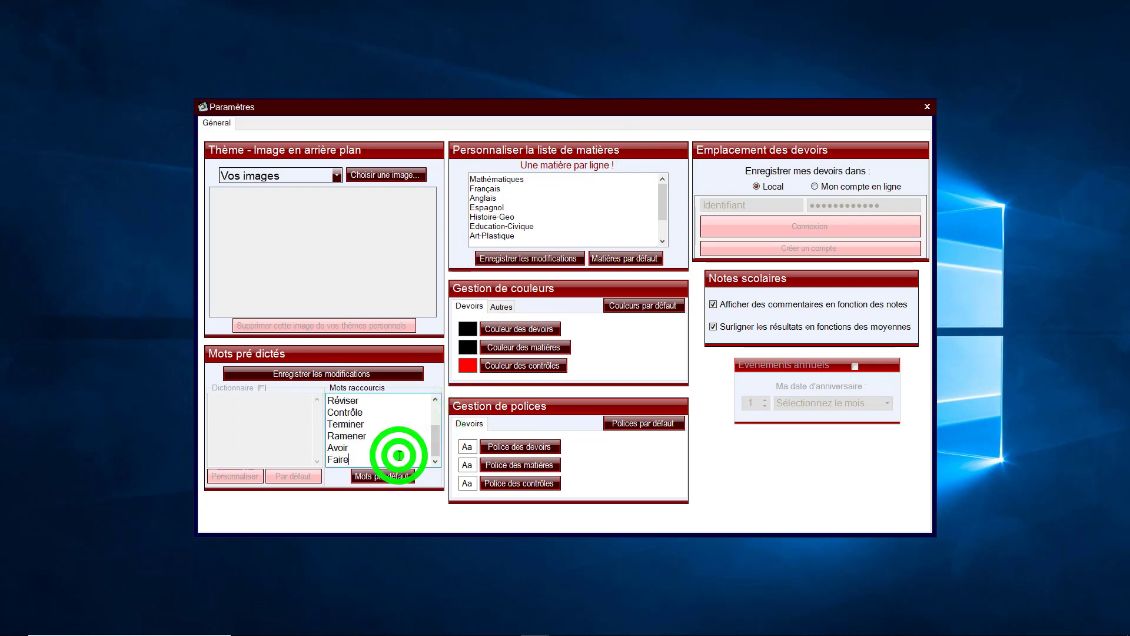
{"action": "key", "text": "Return"}
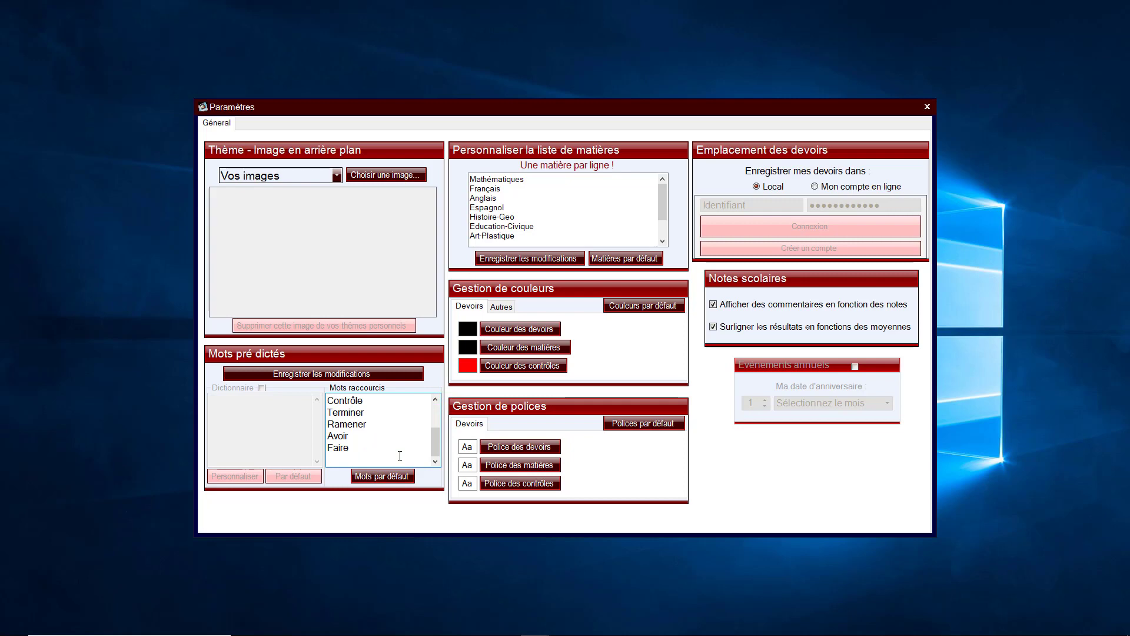
{"action": "key", "text": "BackSpace"}
{"action": "key", "text": "BackSpace"}
{"action": "key", "text": "BackSpace"}
{"action": "key", "text": "BackSpace"}
{"action": "key", "text": "BackSpace"}
{"action": "key", "text": "BackSpace"}
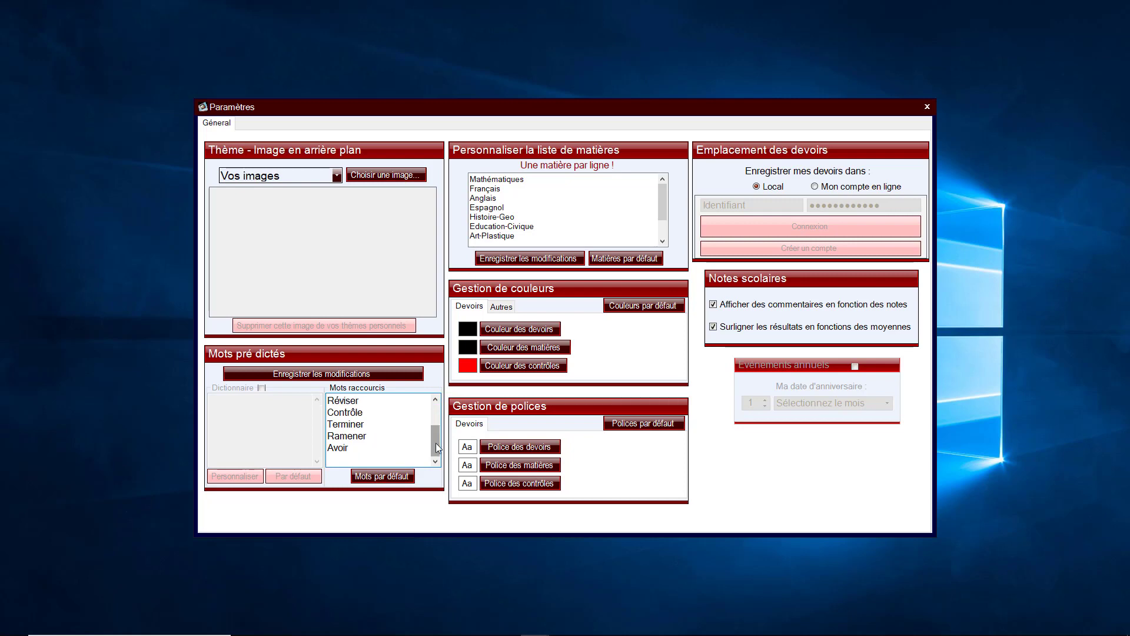
{"action": "type", "text": "Devoir maison"}
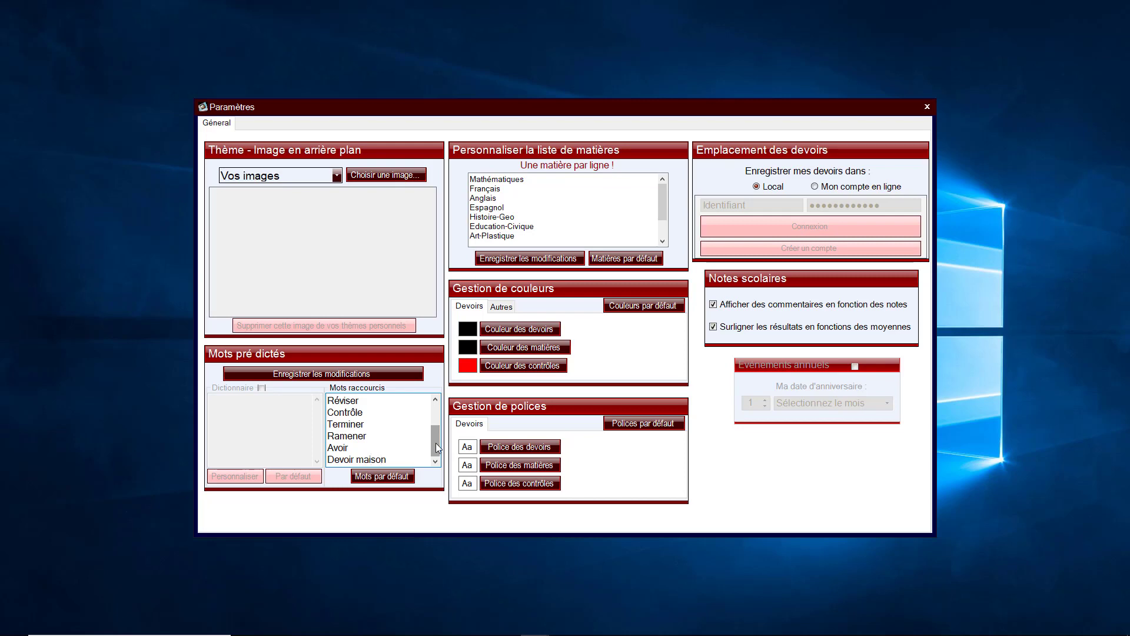
{"action": "left_click", "coordinate": [375, 374]}
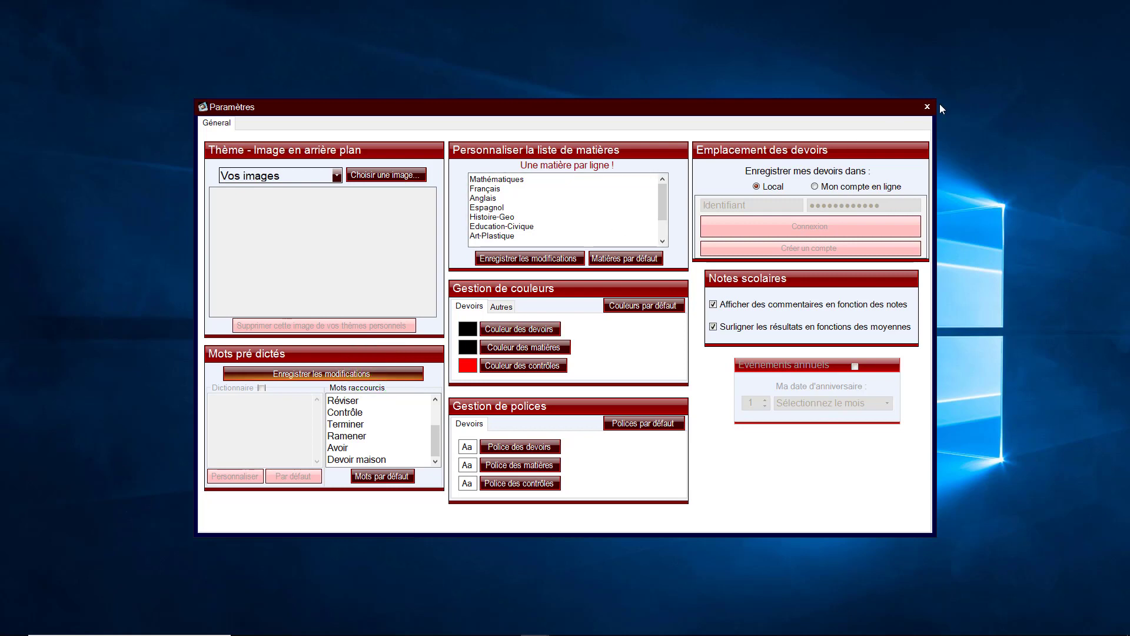
{"action": "left_click", "coordinate": [927, 107]}
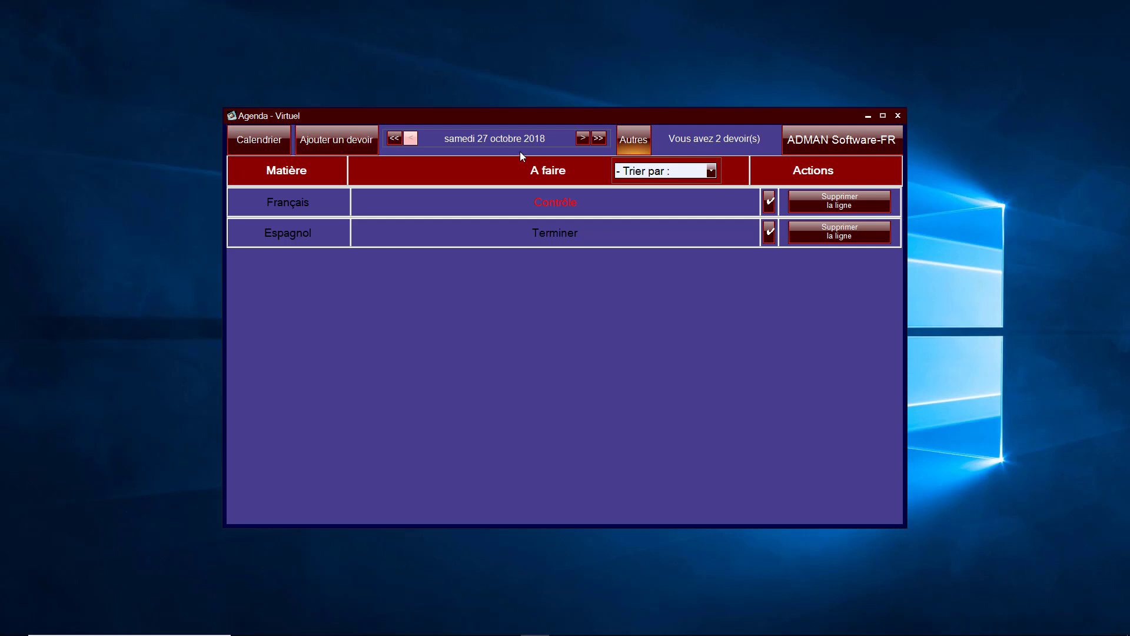
Add and save a homework entry "Devoir maison" for the subject Education-Civique on 29 October 2018.
{"action": "left_click", "coordinate": [581, 140]}
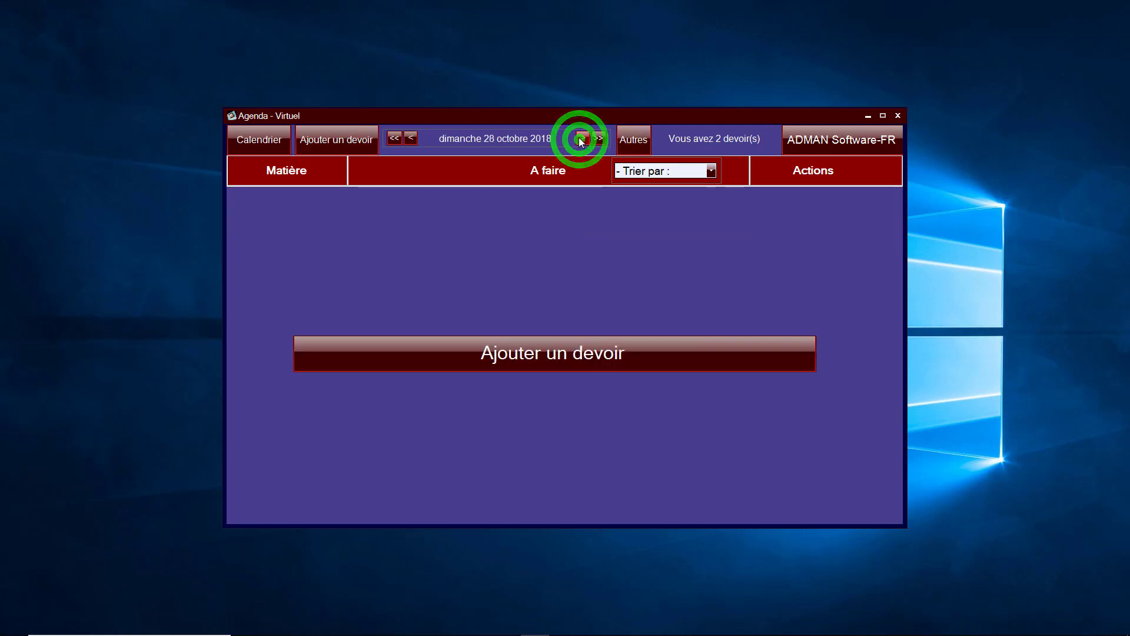
{"action": "left_click", "coordinate": [580, 140]}
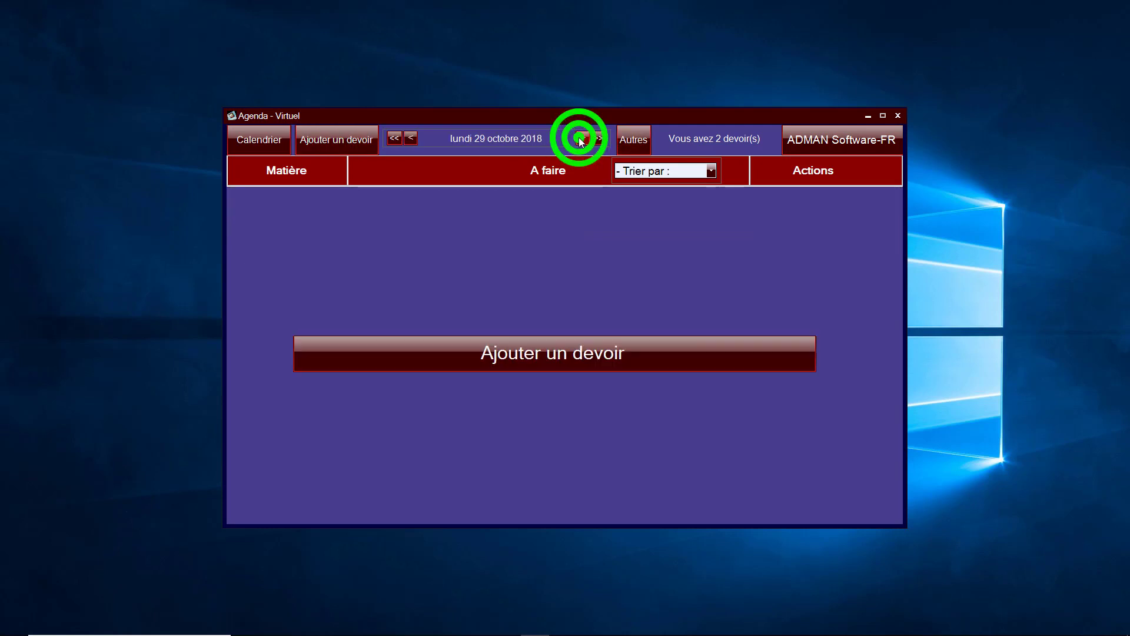
{"action": "left_click", "coordinate": [360, 131]}
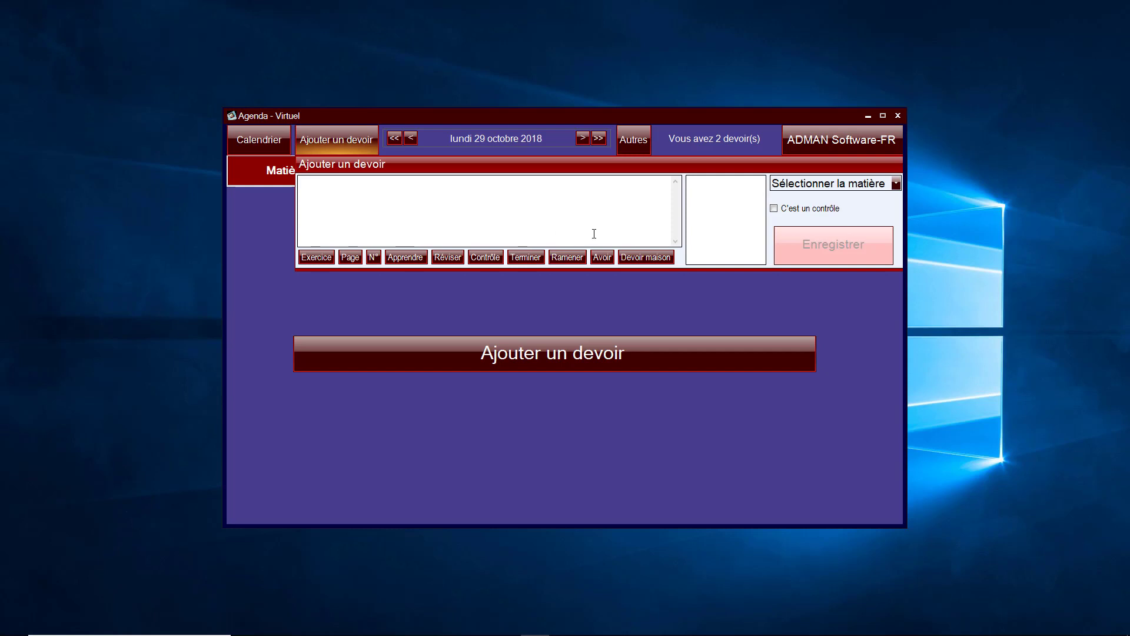
{"action": "left_click", "coordinate": [647, 257]}
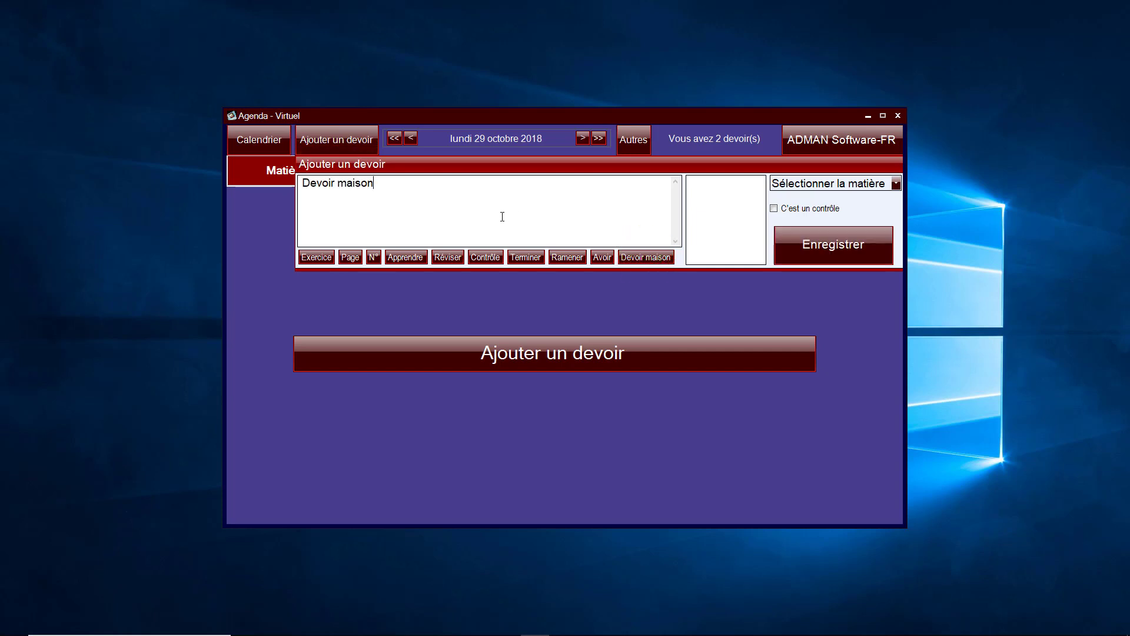
{"action": "left_click", "coordinate": [896, 185]}
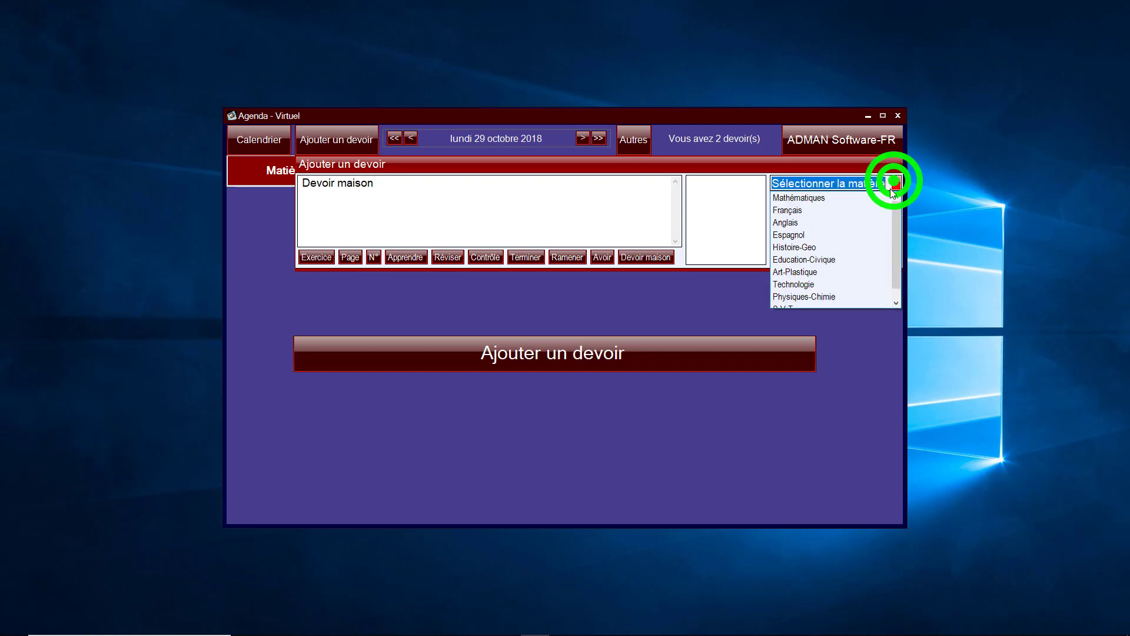
{"action": "left_click", "coordinate": [858, 261]}
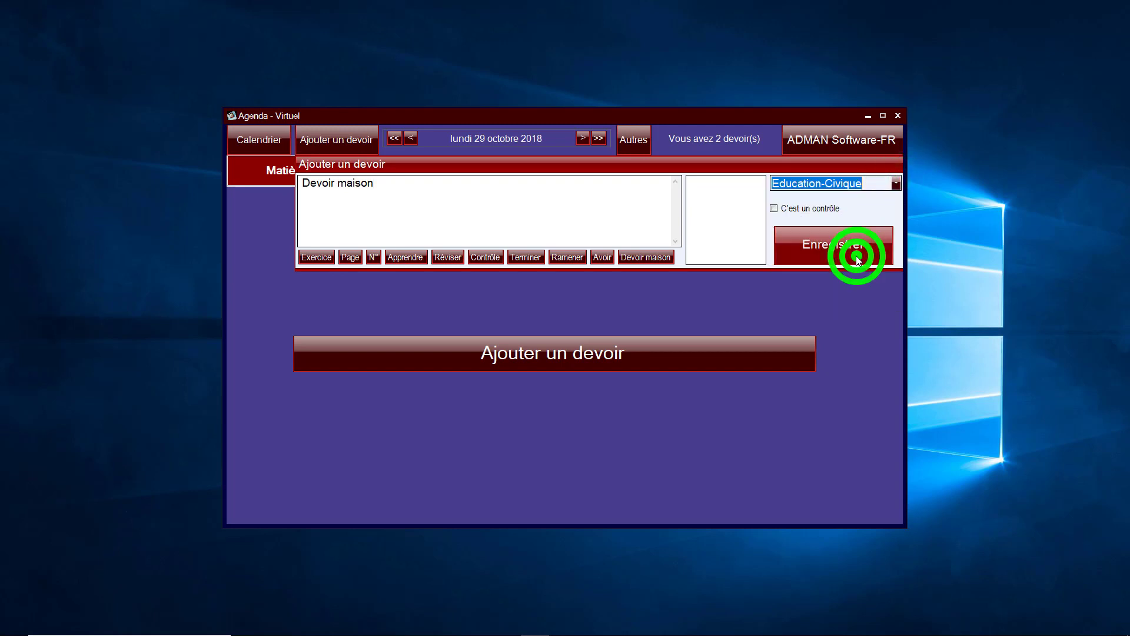
{"action": "left_click", "coordinate": [842, 249]}
Browse the agenda day by day between 27 and 29 October 2018 to check the recorded homework.
{"action": "left_click", "coordinate": [410, 138]}
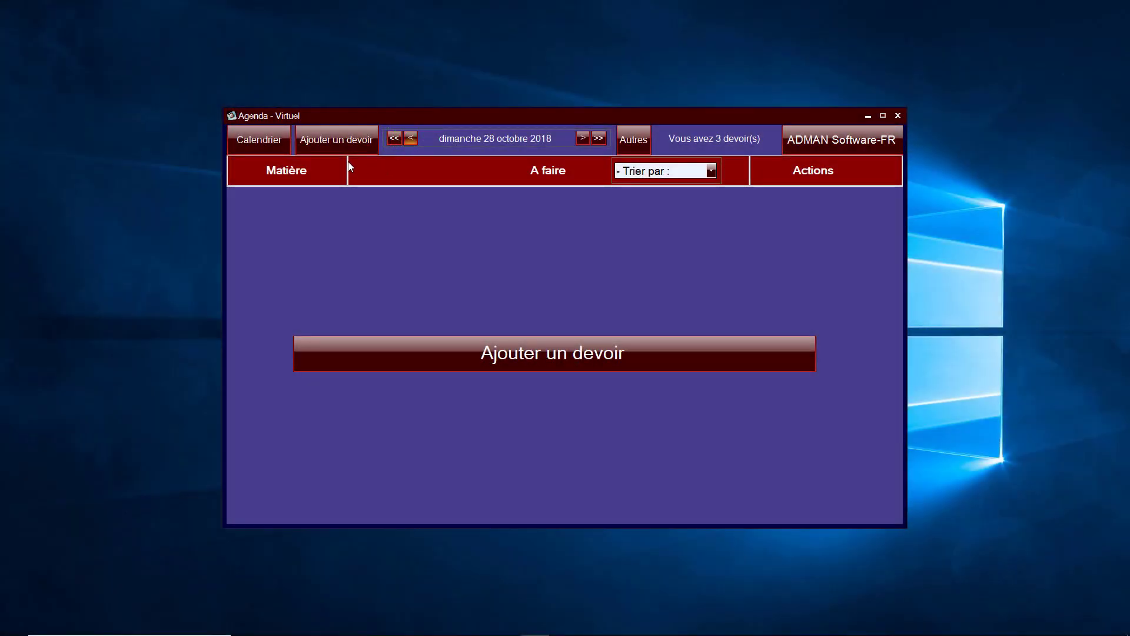
{"action": "left_click", "coordinate": [415, 137]}
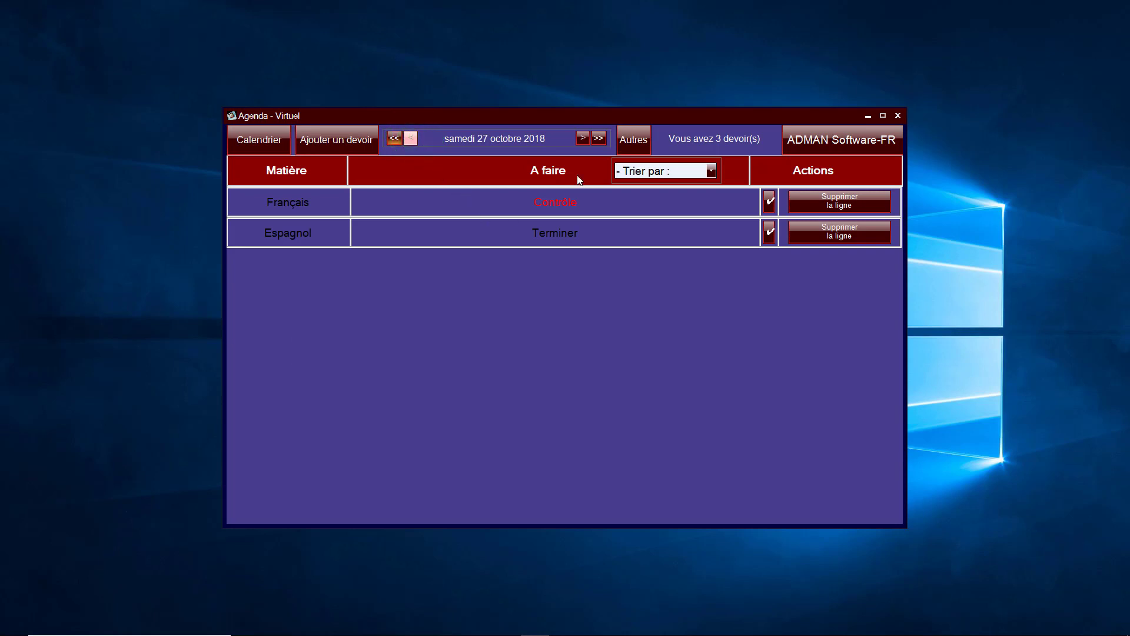
{"action": "left_click", "coordinate": [582, 140]}
{"action": "left_click", "coordinate": [582, 139]}
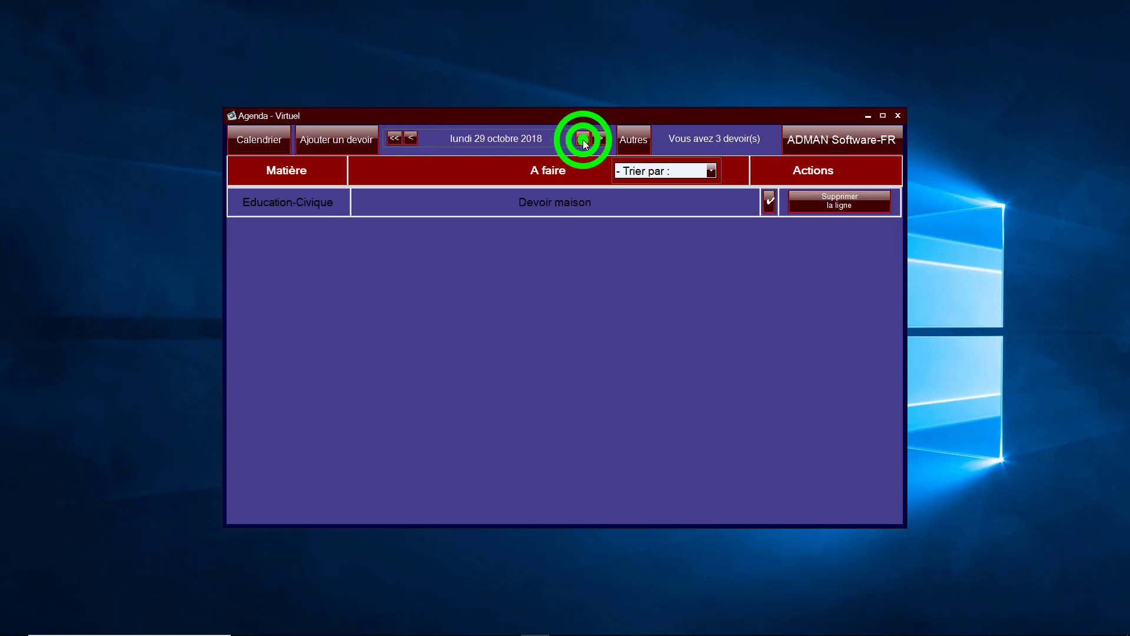
{"action": "left_click", "coordinate": [410, 138]}
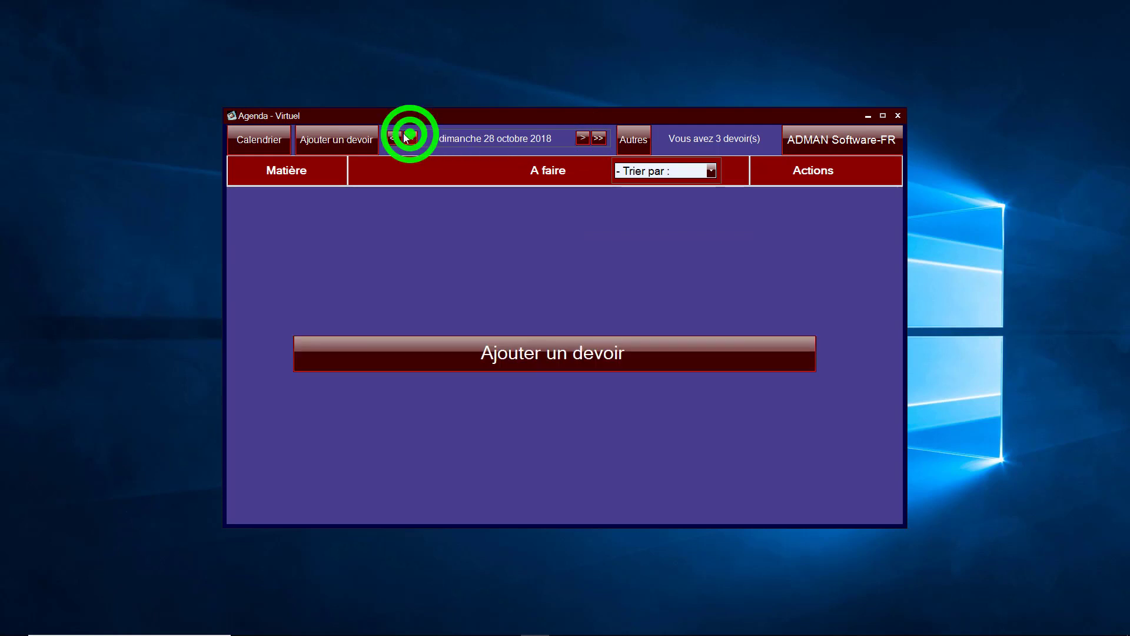
Use the calendar to view the homework of 29 October 2018 and return to 27 October.
{"action": "left_click", "coordinate": [288, 139]}
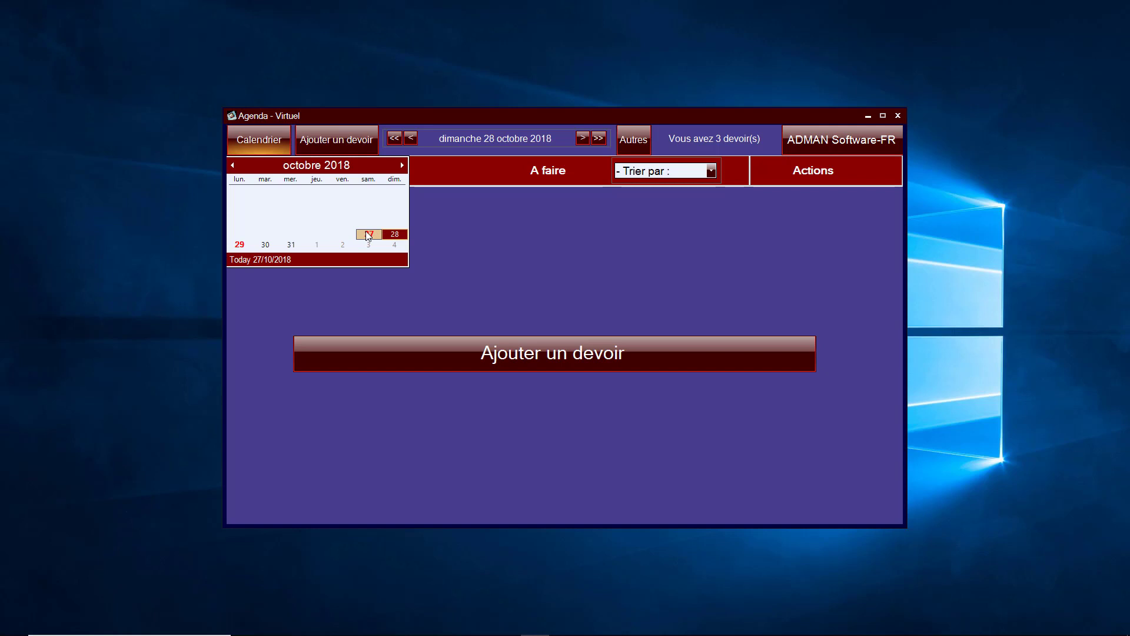
{"action": "left_click", "coordinate": [249, 245]}
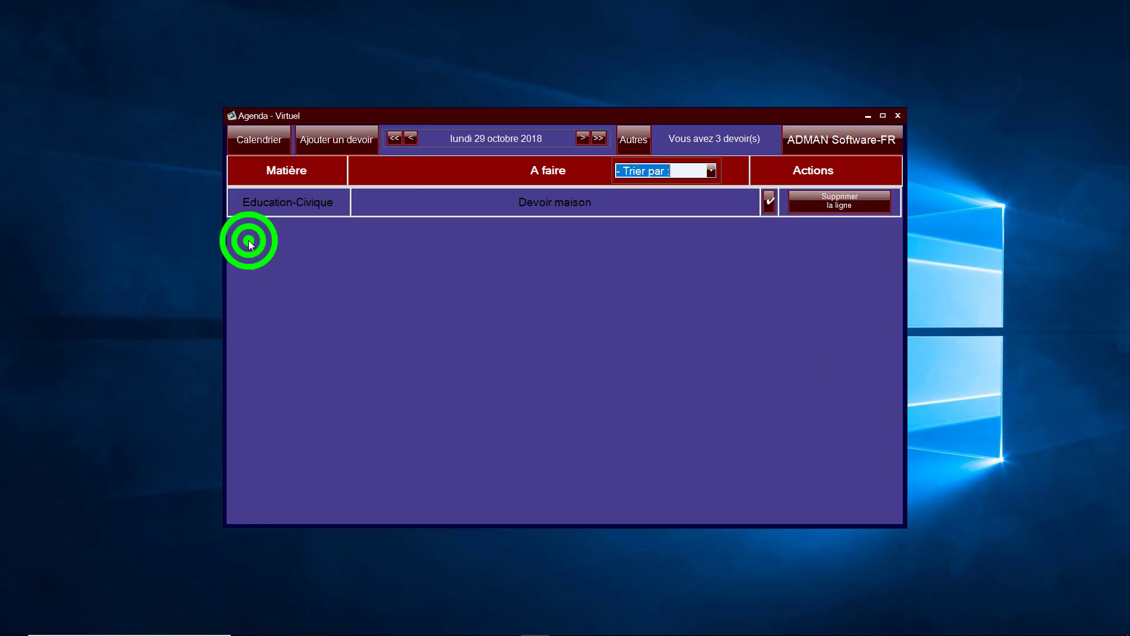
{"action": "left_click", "coordinate": [263, 136]}
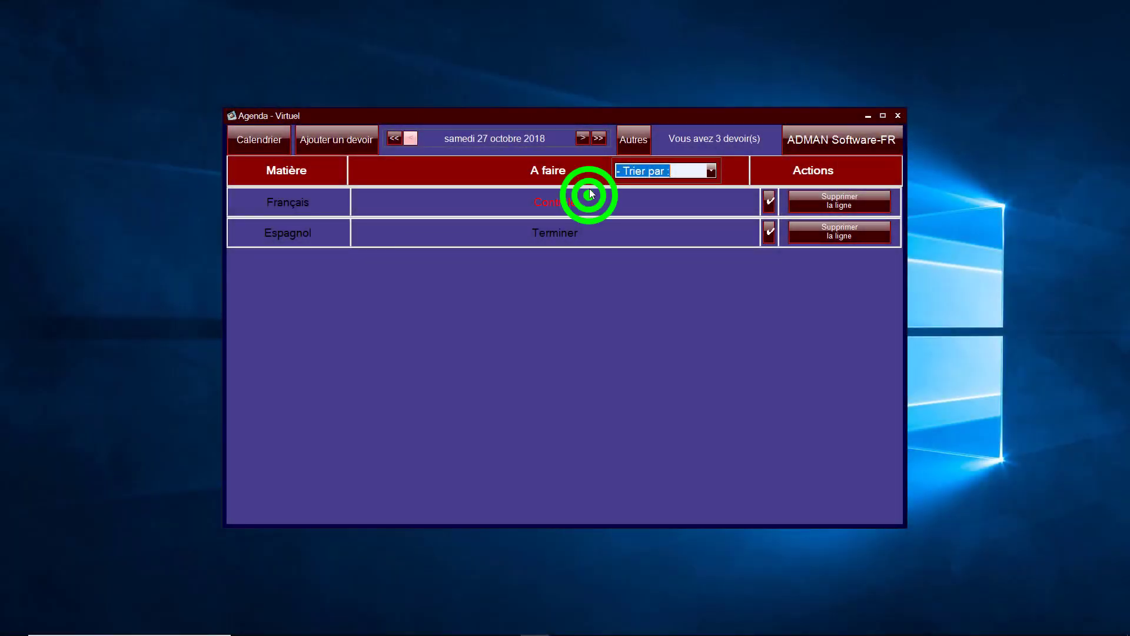
In the settings, change the homework font to Ravie at size 20 and return to the agenda.
{"action": "left_click", "coordinate": [638, 130]}
{"action": "left_click", "coordinate": [638, 161]}
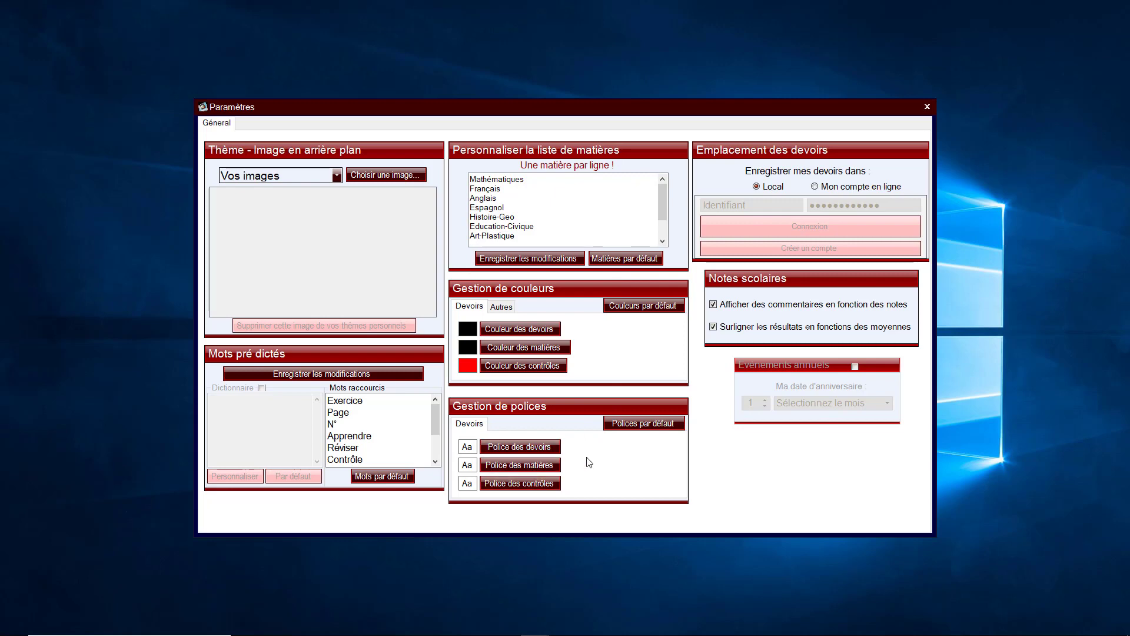
{"action": "left_click", "coordinate": [511, 448]}
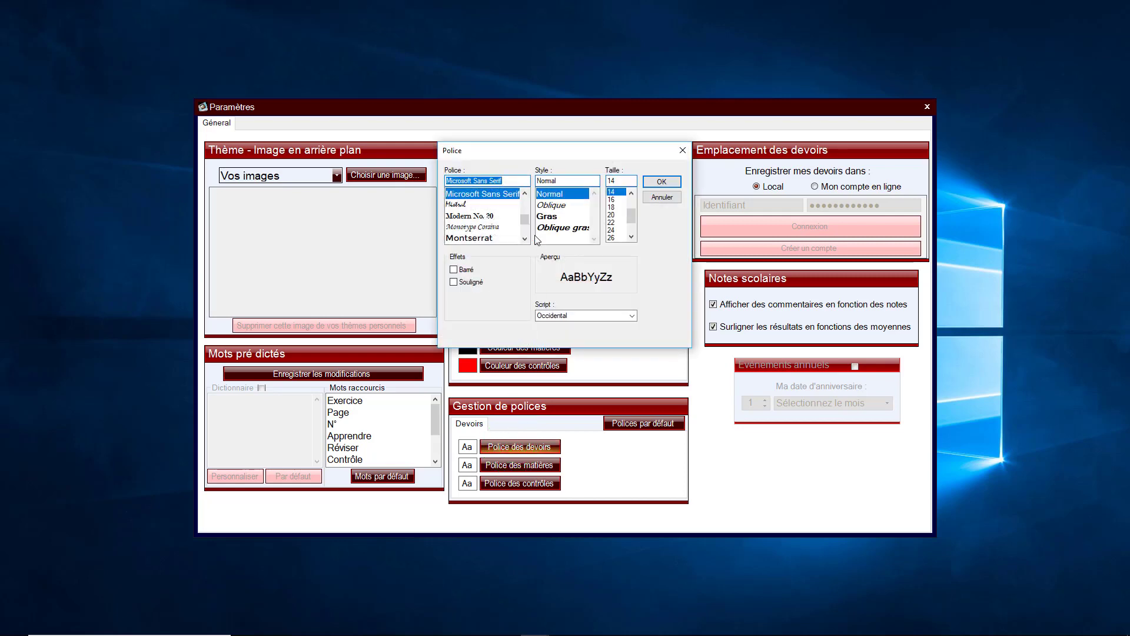
{"action": "left_click_drag", "start_coordinate": [523, 217], "coordinate": [522, 222]}
{"action": "left_click", "coordinate": [458, 204]}
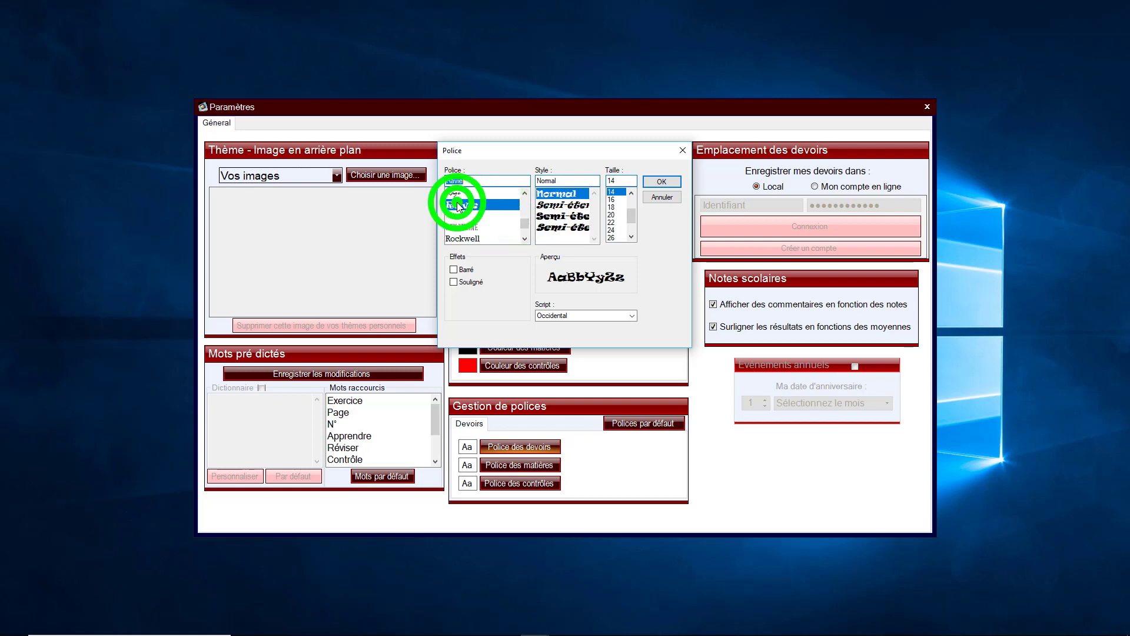
{"action": "left_click", "coordinate": [612, 214]}
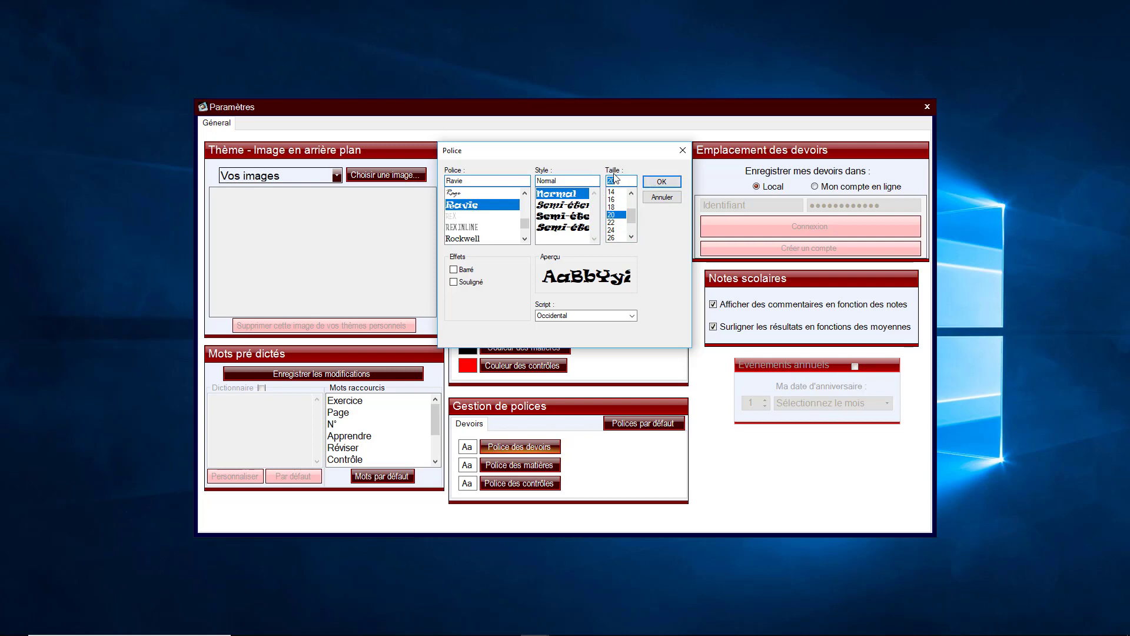
{"action": "left_click", "coordinate": [661, 181]}
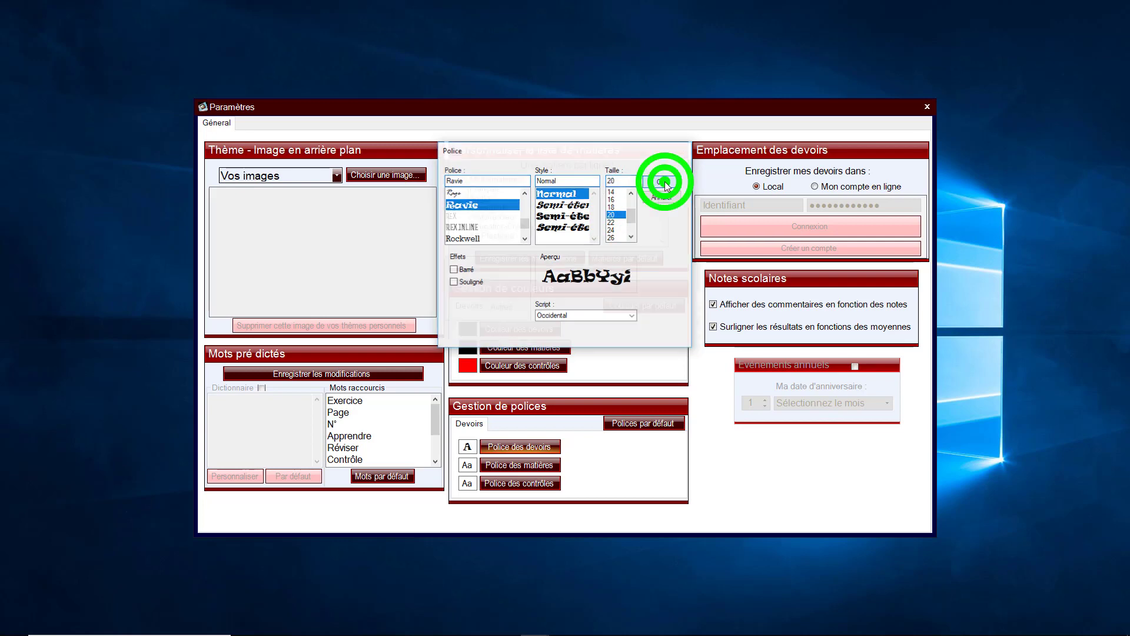
{"action": "left_click", "coordinate": [928, 107]}
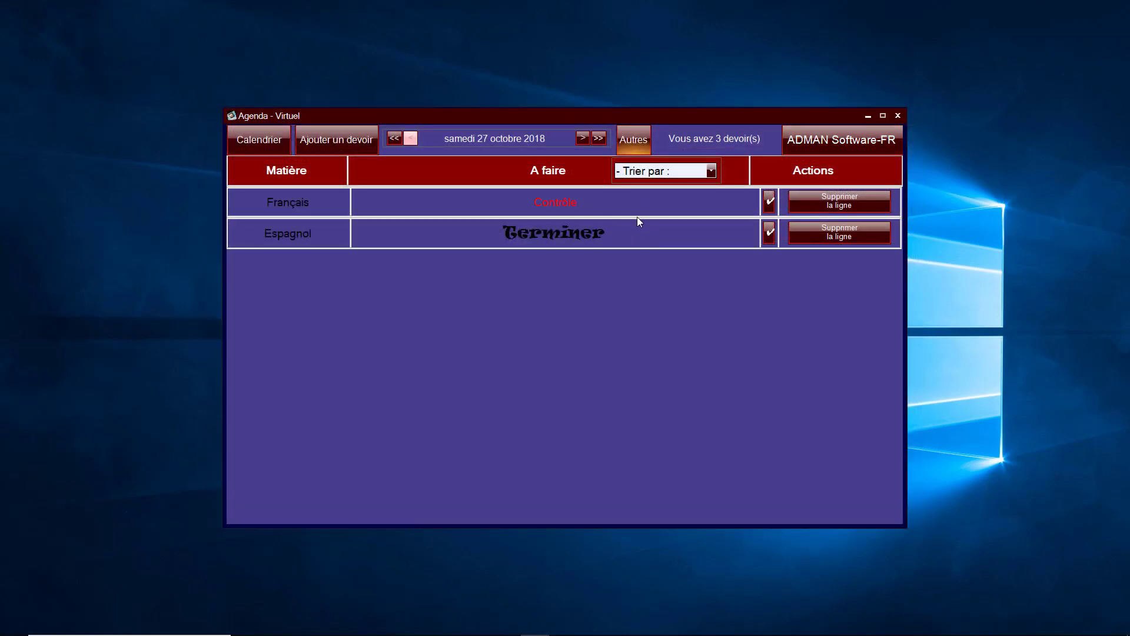
In the settings, change the font of the subjects to Cooper at size 20.
{"action": "left_click", "coordinate": [640, 141]}
{"action": "left_click", "coordinate": [645, 161]}
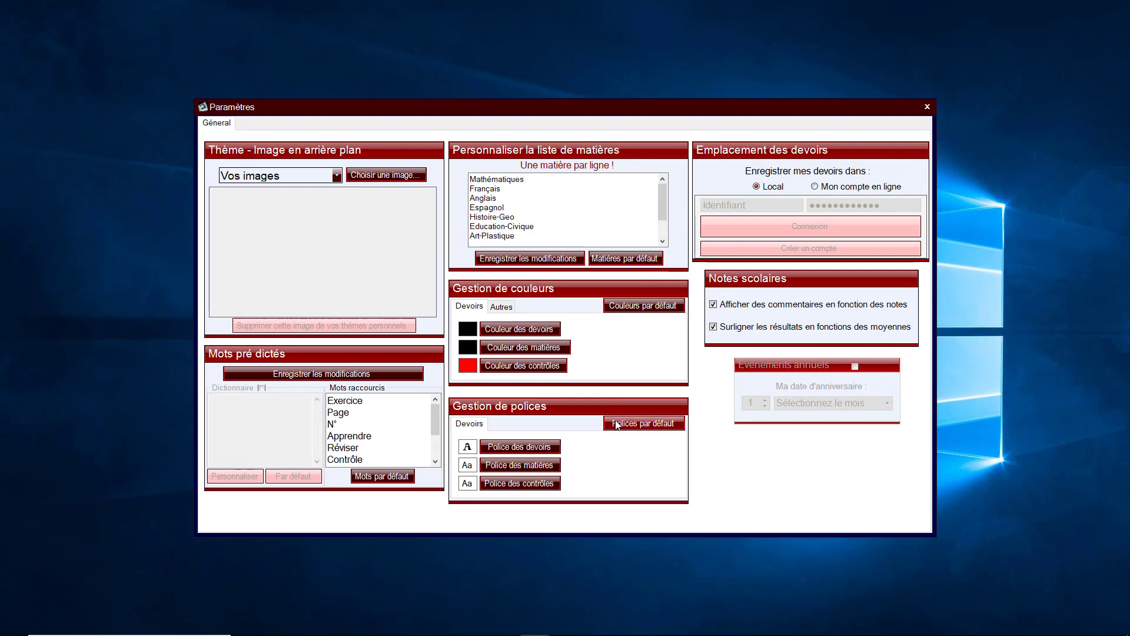
{"action": "left_click", "coordinate": [554, 465]}
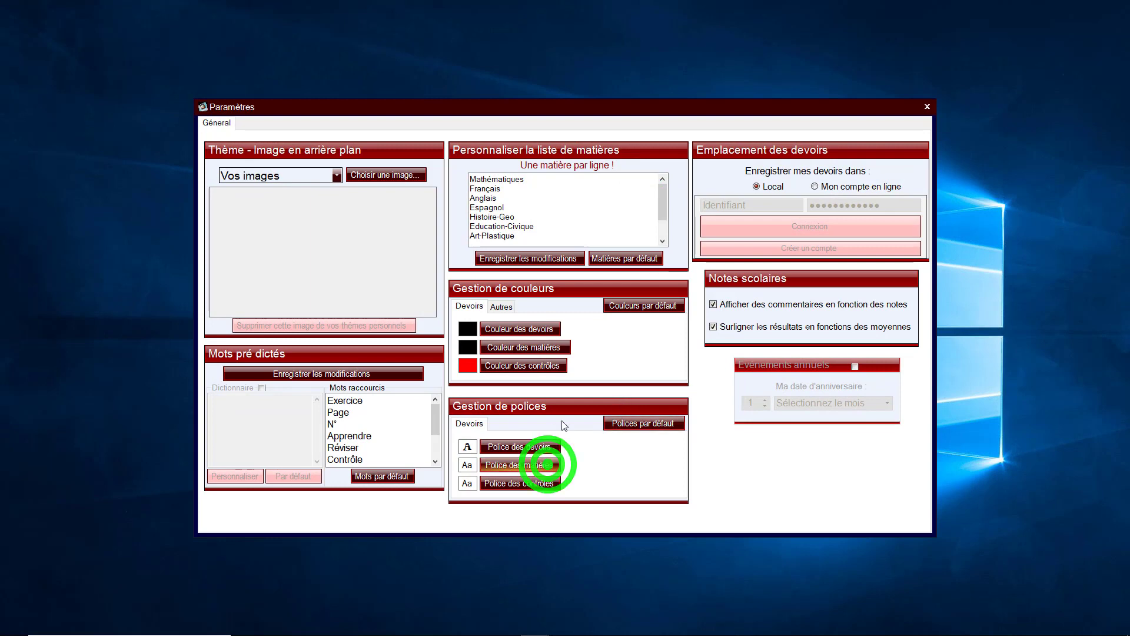
{"action": "left_click_drag", "start_coordinate": [524, 220], "coordinate": [526, 218]}
{"action": "left_click", "coordinate": [492, 215]}
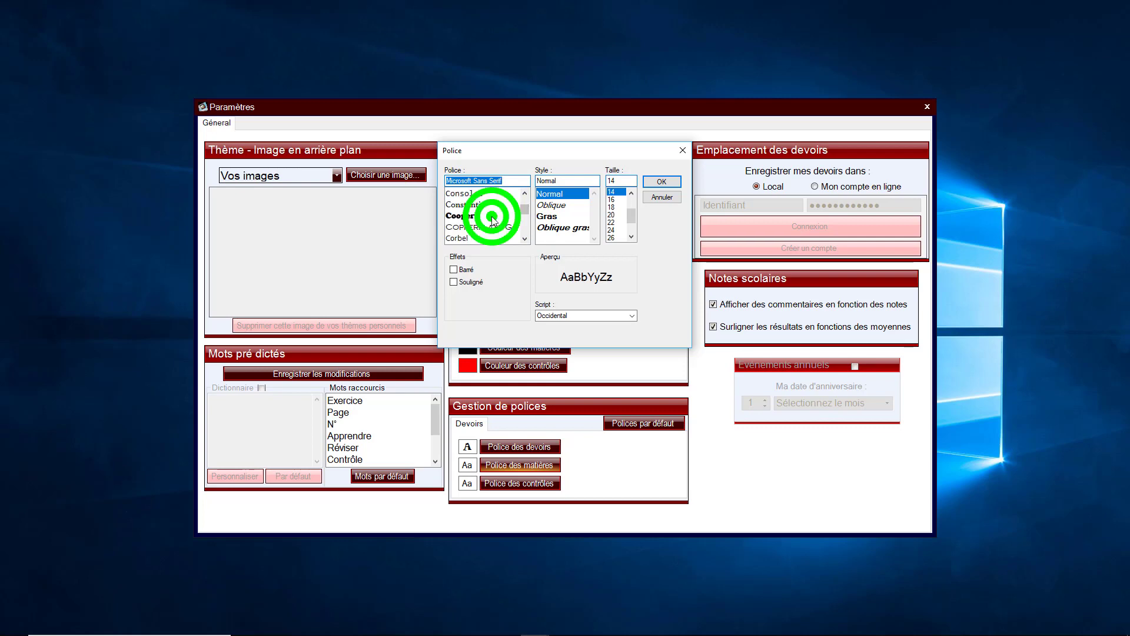
{"action": "left_click", "coordinate": [616, 214]}
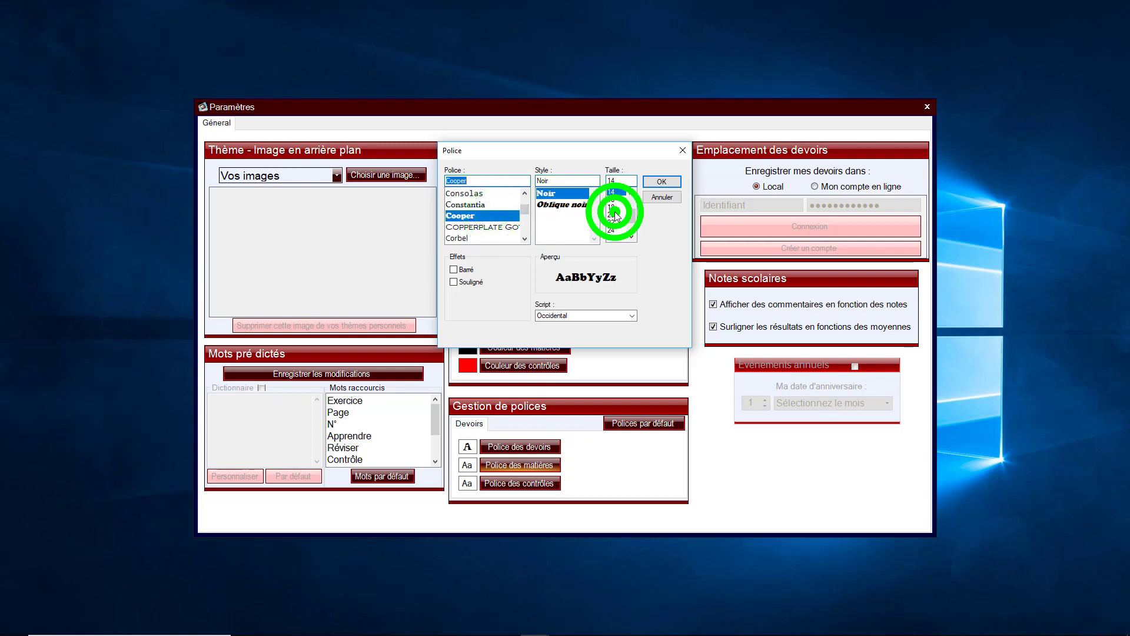
{"action": "left_click", "coordinate": [646, 180]}
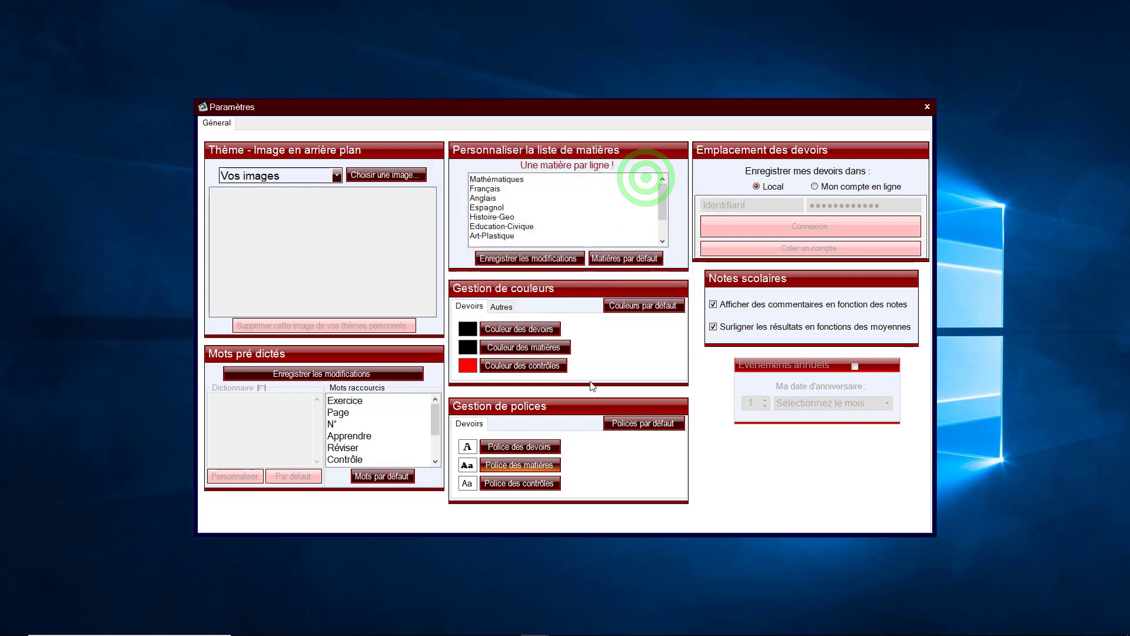
Change the font of the tests to Rex Inline at size 20 and close the settings.
{"action": "left_click", "coordinate": [553, 484]}
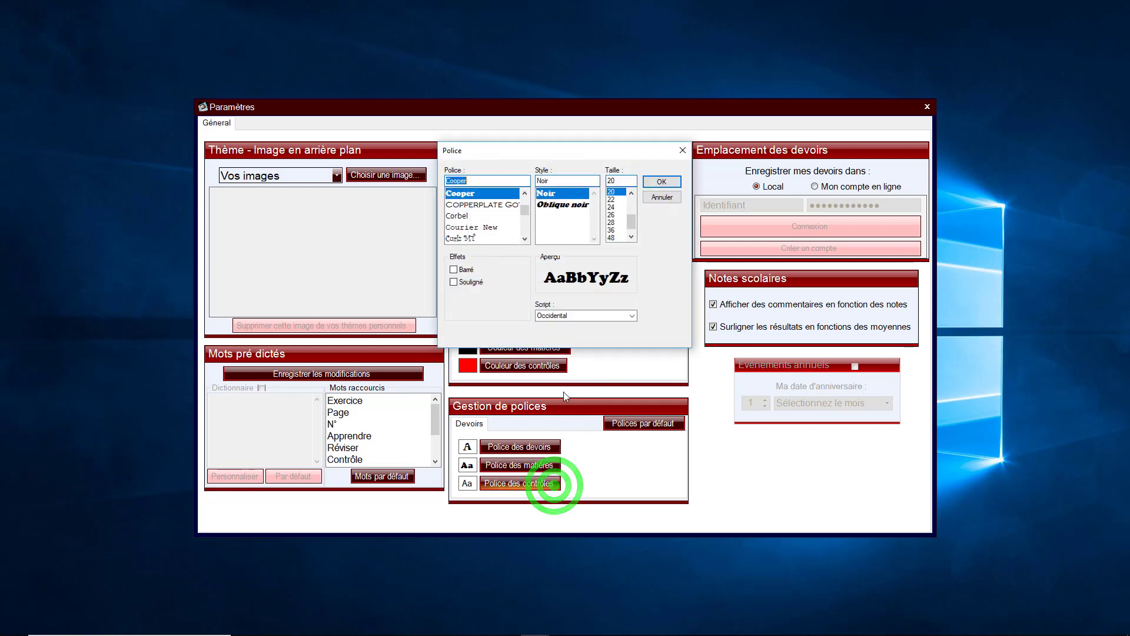
{"action": "left_click_drag", "start_coordinate": [524, 208], "coordinate": [523, 223]}
{"action": "left_click", "coordinate": [465, 227]}
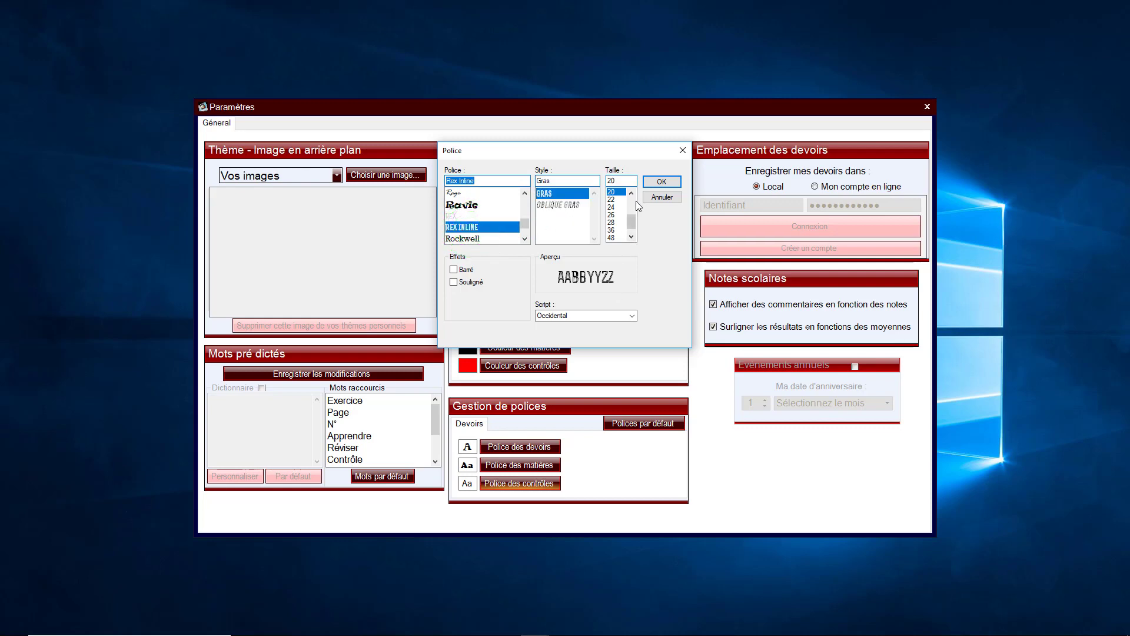
{"action": "left_click", "coordinate": [660, 181]}
{"action": "left_click", "coordinate": [927, 107]}
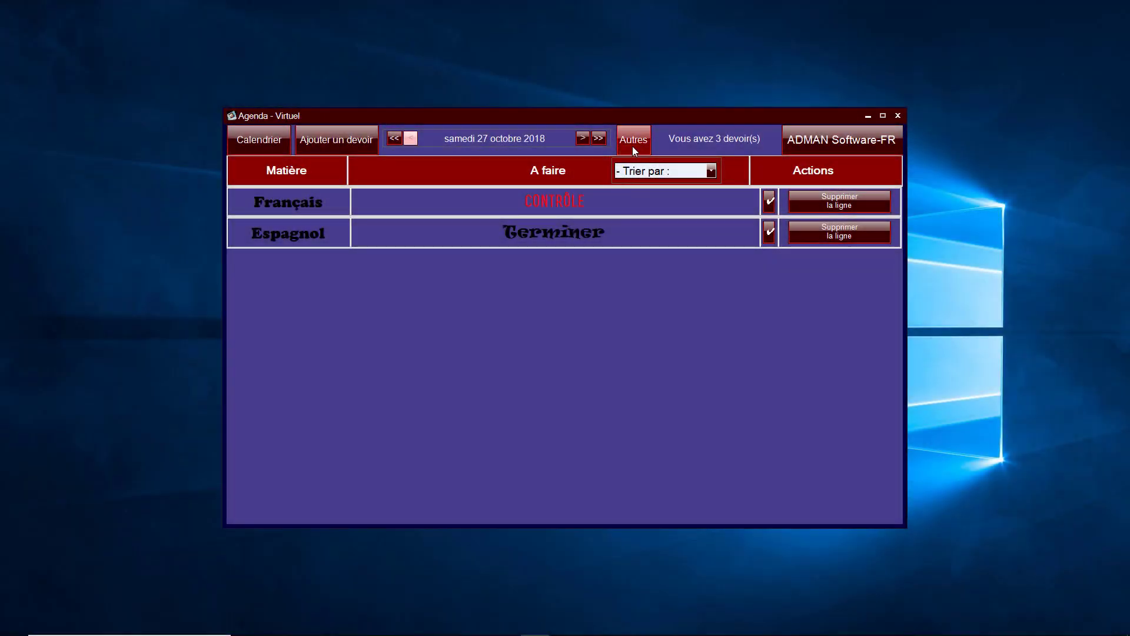
Open the school grades and start the automatic addition of subjects.
{"action": "left_click", "coordinate": [633, 148]}
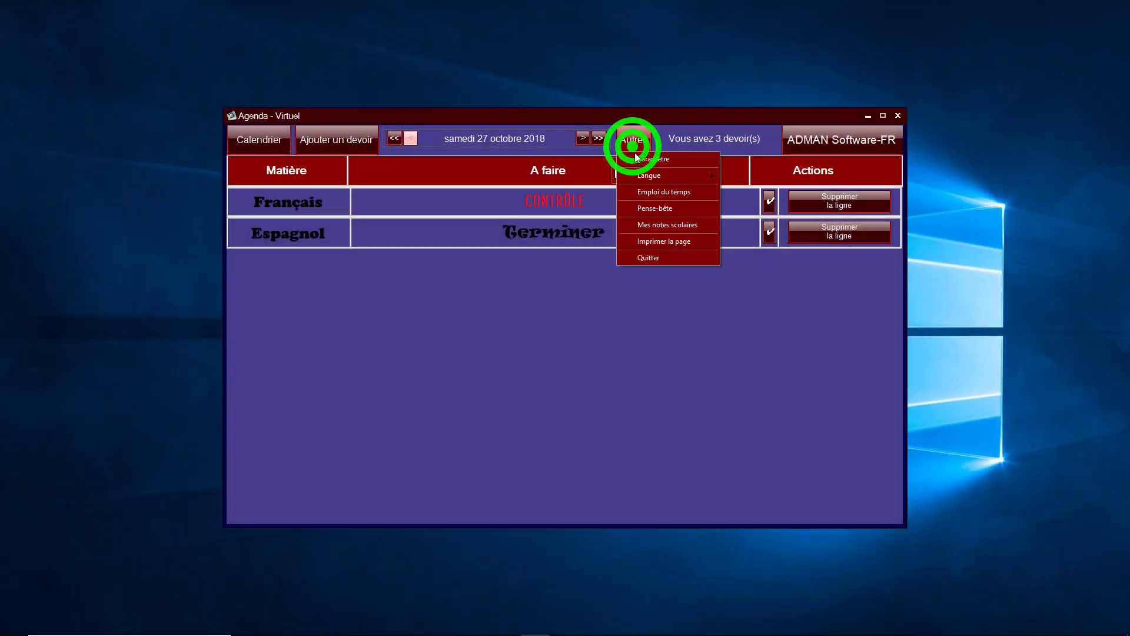
{"action": "left_click", "coordinate": [645, 227]}
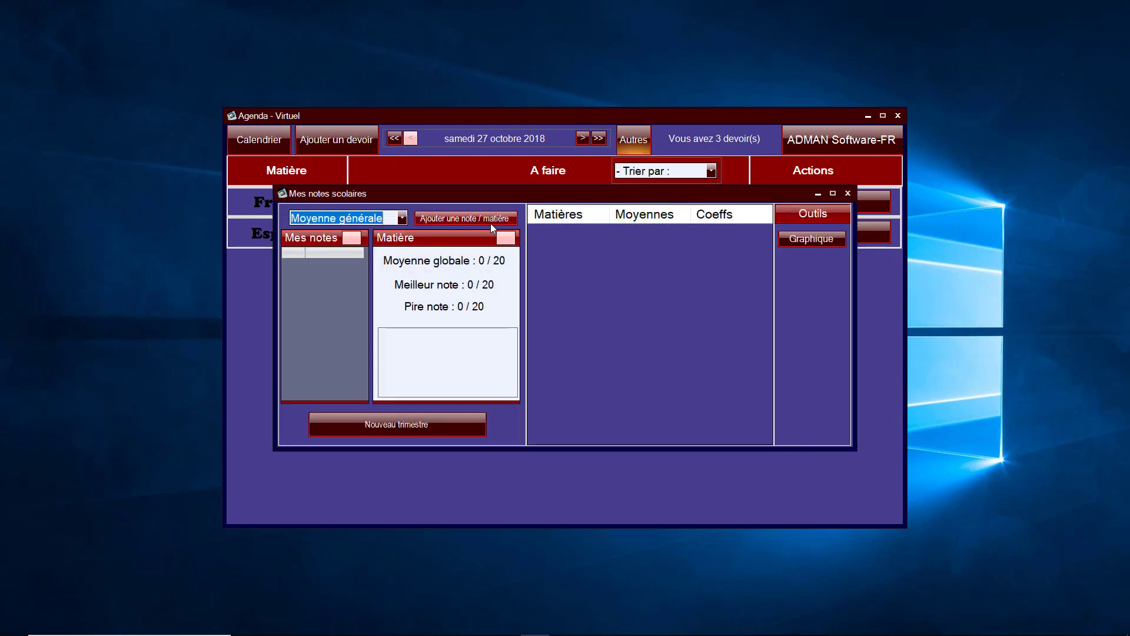
{"action": "left_click", "coordinate": [463, 220]}
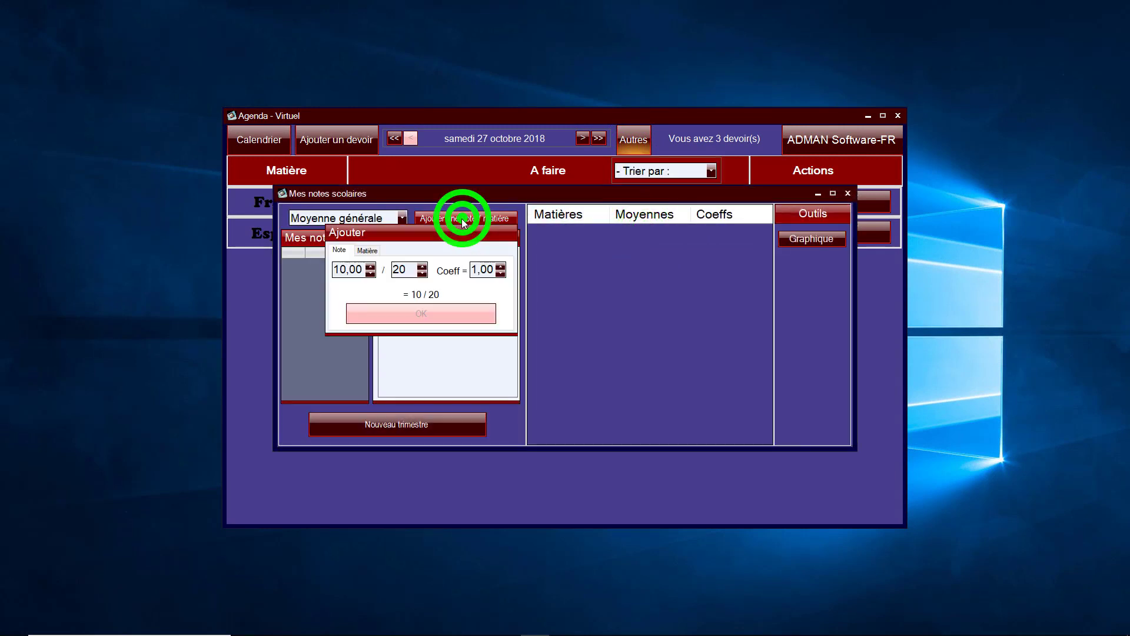
{"action": "left_click", "coordinate": [436, 241]}
{"action": "left_click", "coordinate": [365, 250]}
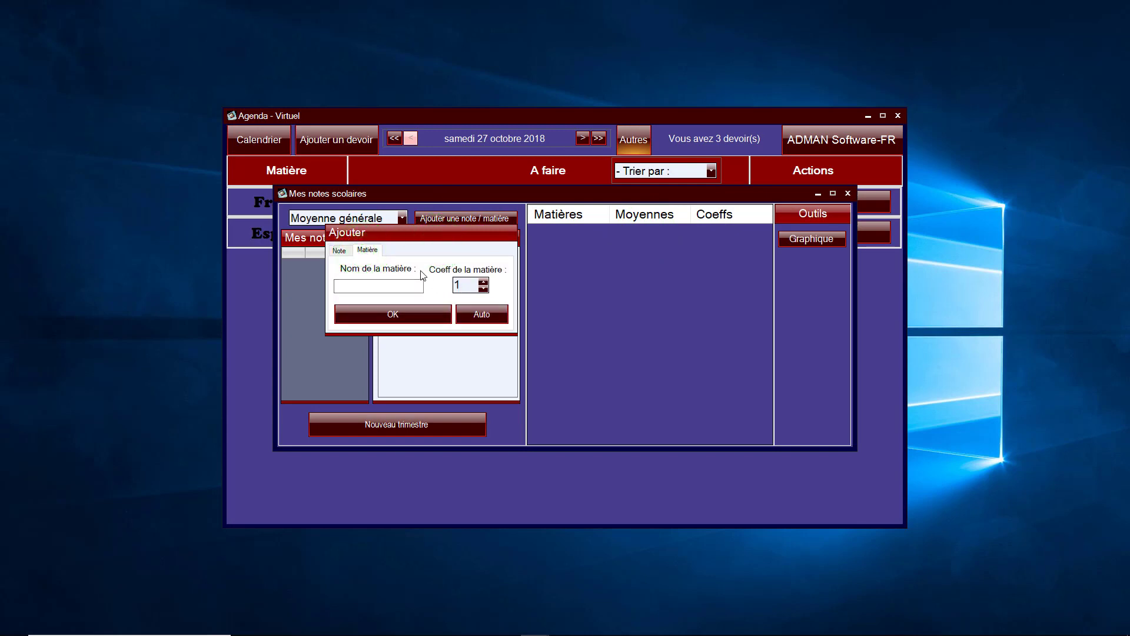
{"action": "left_click", "coordinate": [477, 314]}
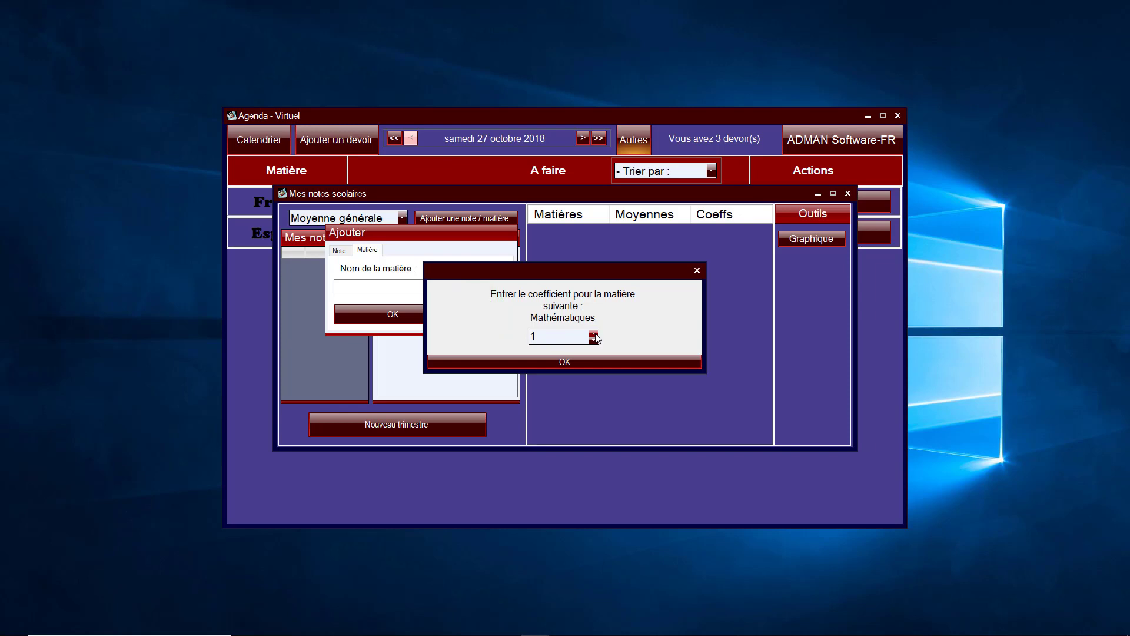
Set the coefficient of Mathématiques to 3 and the coefficient of Français to 4.
{"action": "left_click", "coordinate": [593, 333]}
{"action": "left_click", "coordinate": [593, 333]}
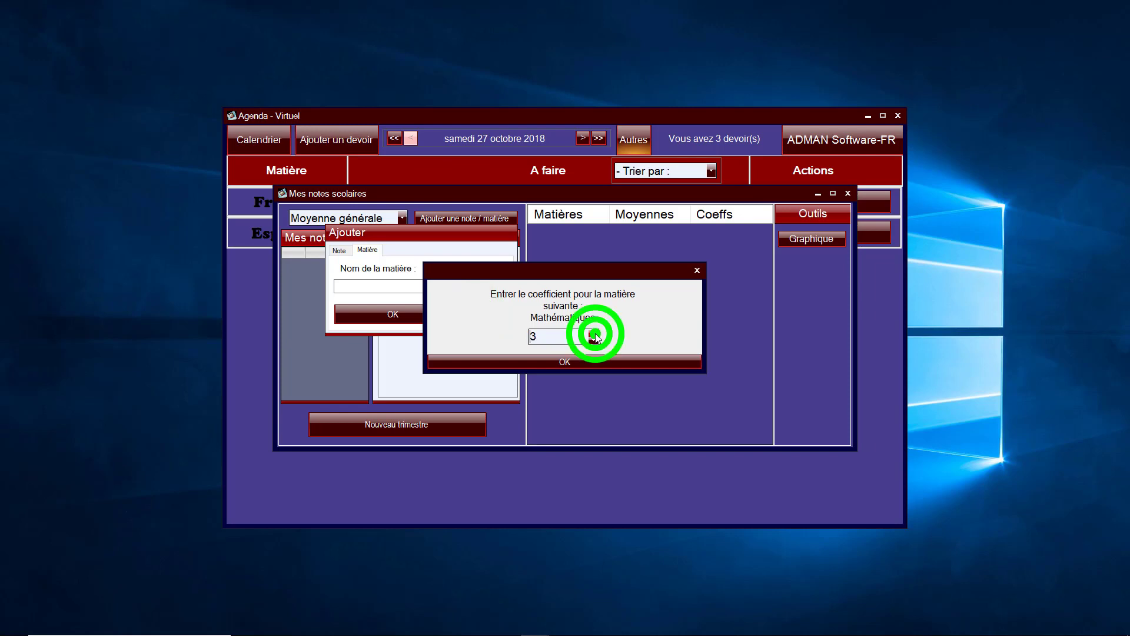
{"action": "left_click", "coordinate": [606, 361]}
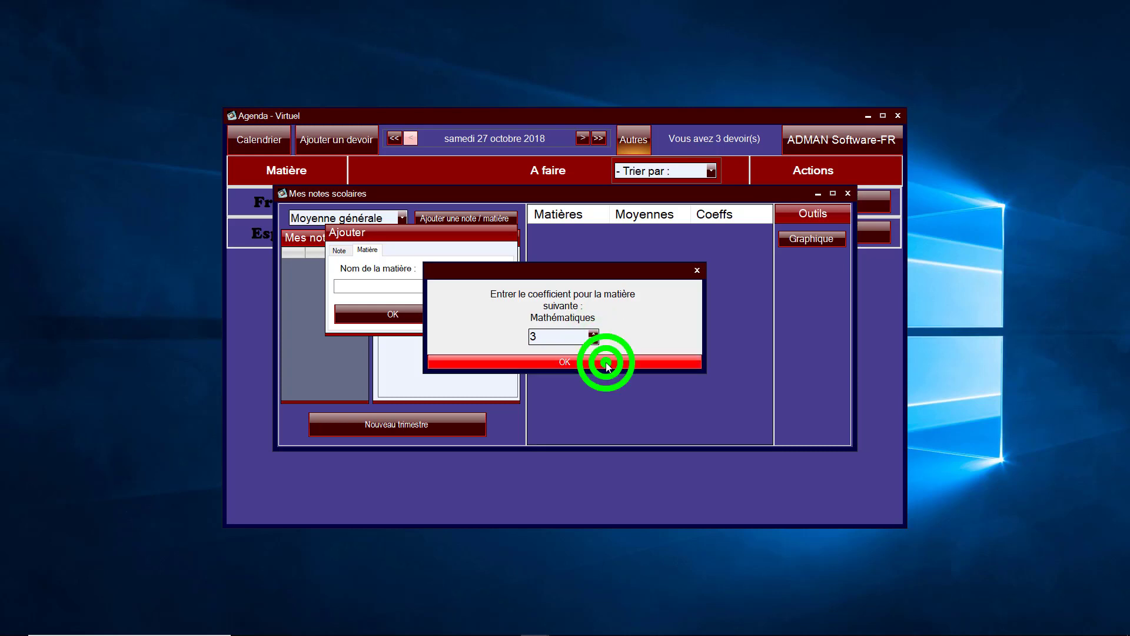
{"action": "left_click", "coordinate": [594, 333]}
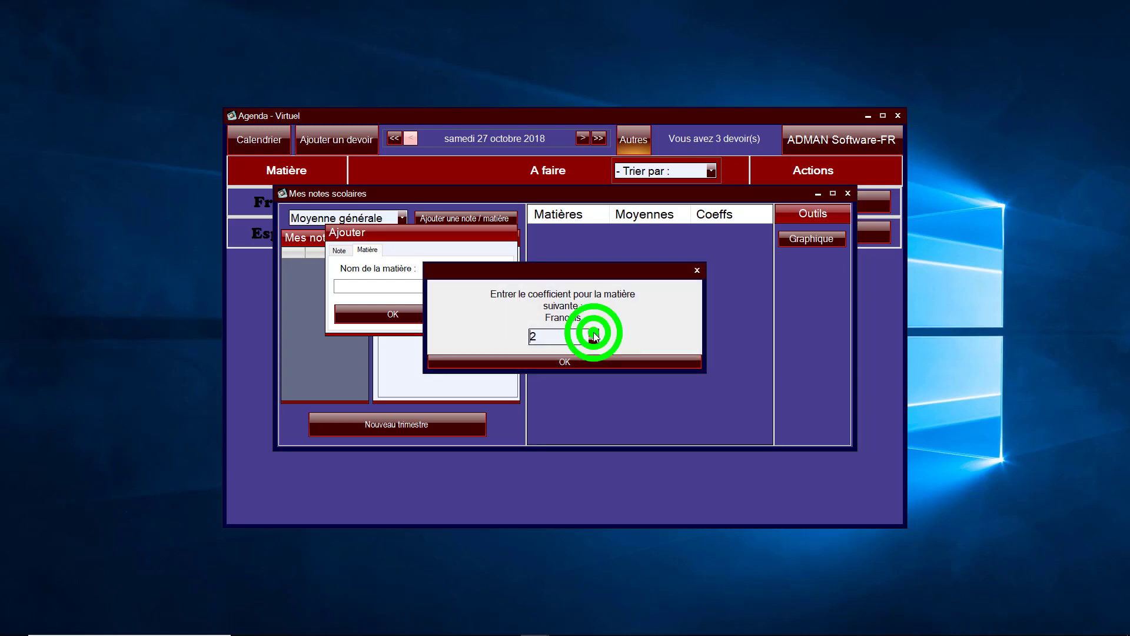
{"action": "left_click", "coordinate": [599, 359]}
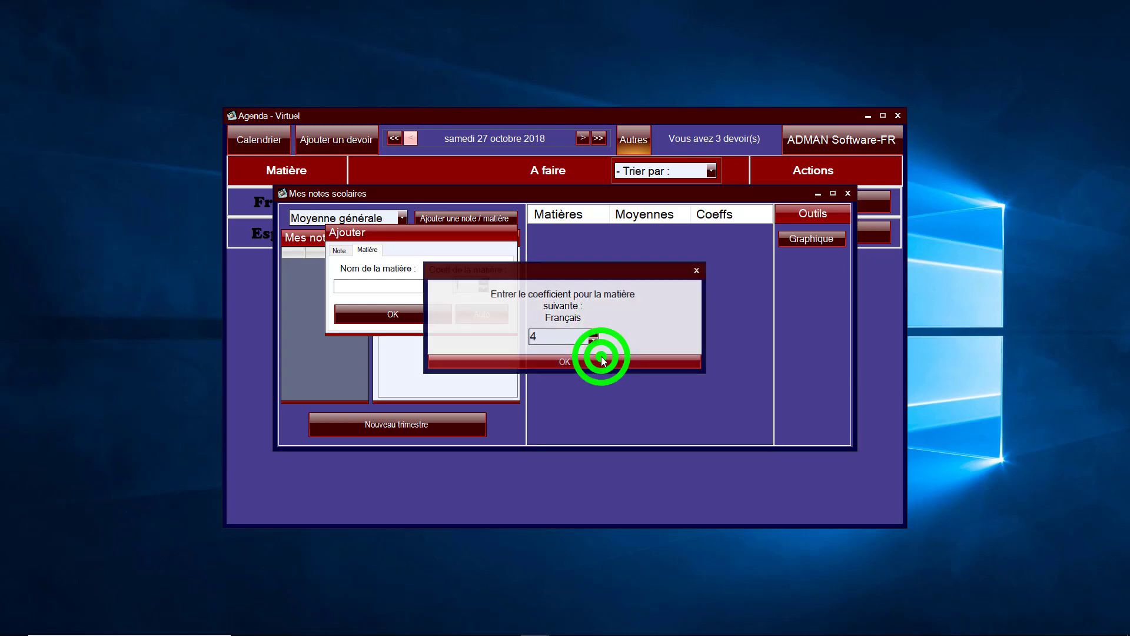
Set the coefficient of Anglais to 3 and increase and confirm the coefficients of Espagnol and Histoire-Geo.
{"action": "left_click", "coordinate": [594, 333]}
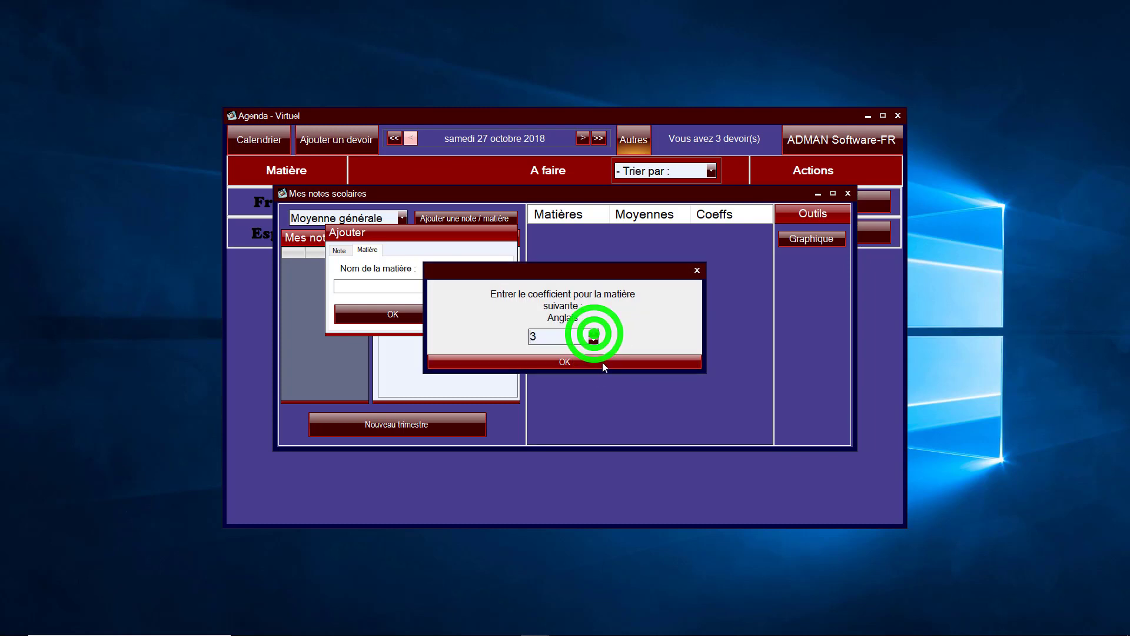
{"action": "left_click", "coordinate": [601, 359]}
{"action": "left_click", "coordinate": [594, 334]}
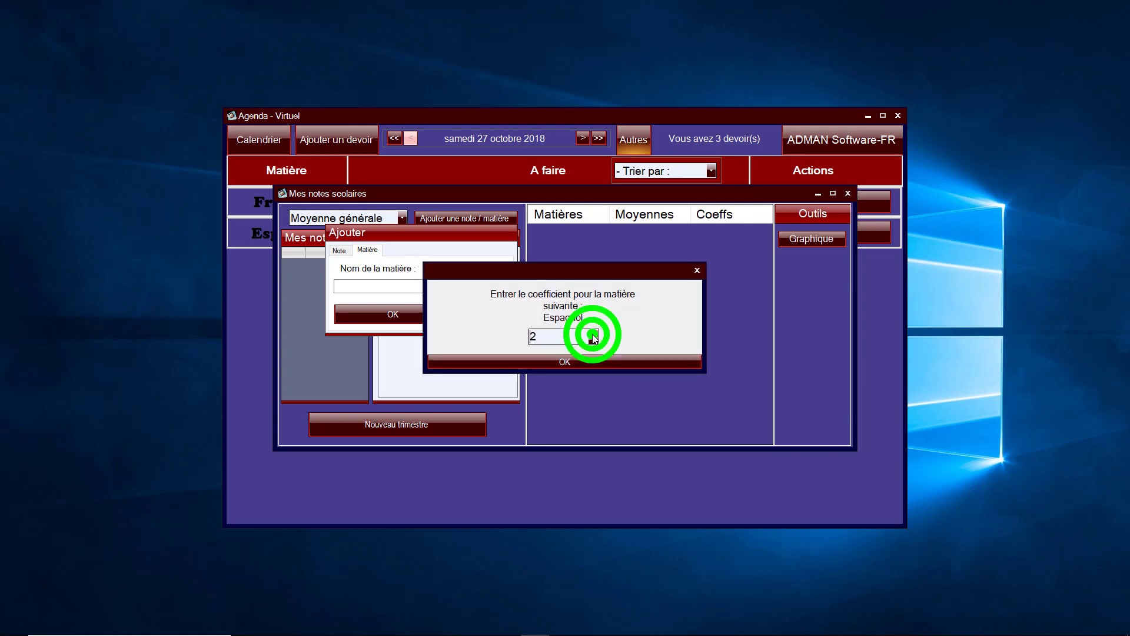
{"action": "left_click", "coordinate": [596, 359]}
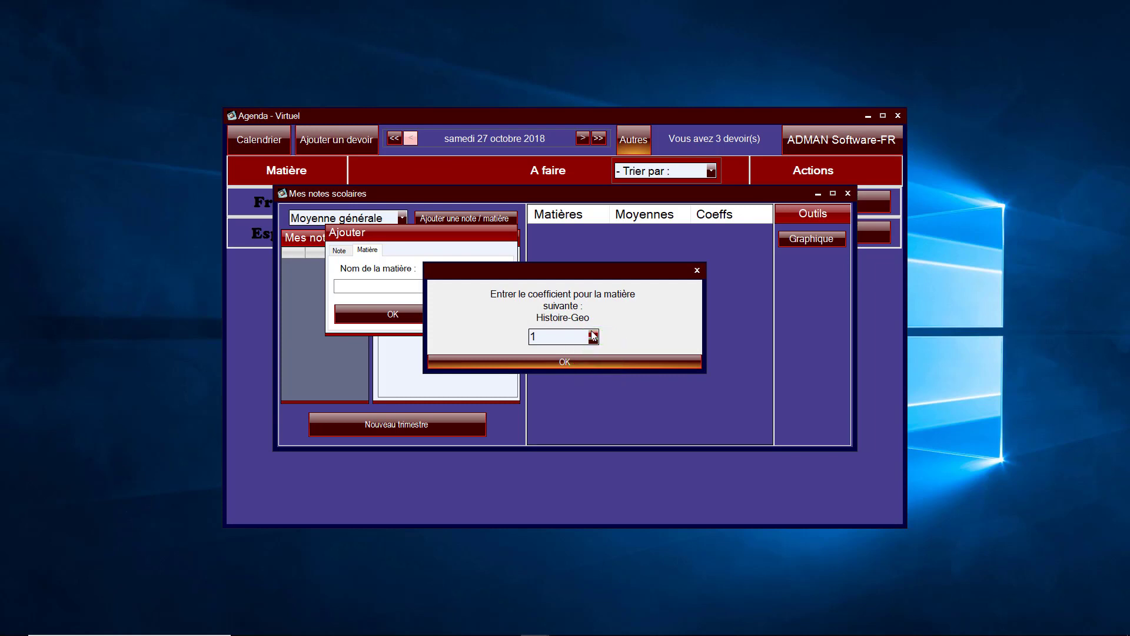
{"action": "left_click", "coordinate": [593, 334]}
{"action": "left_click", "coordinate": [593, 360]}
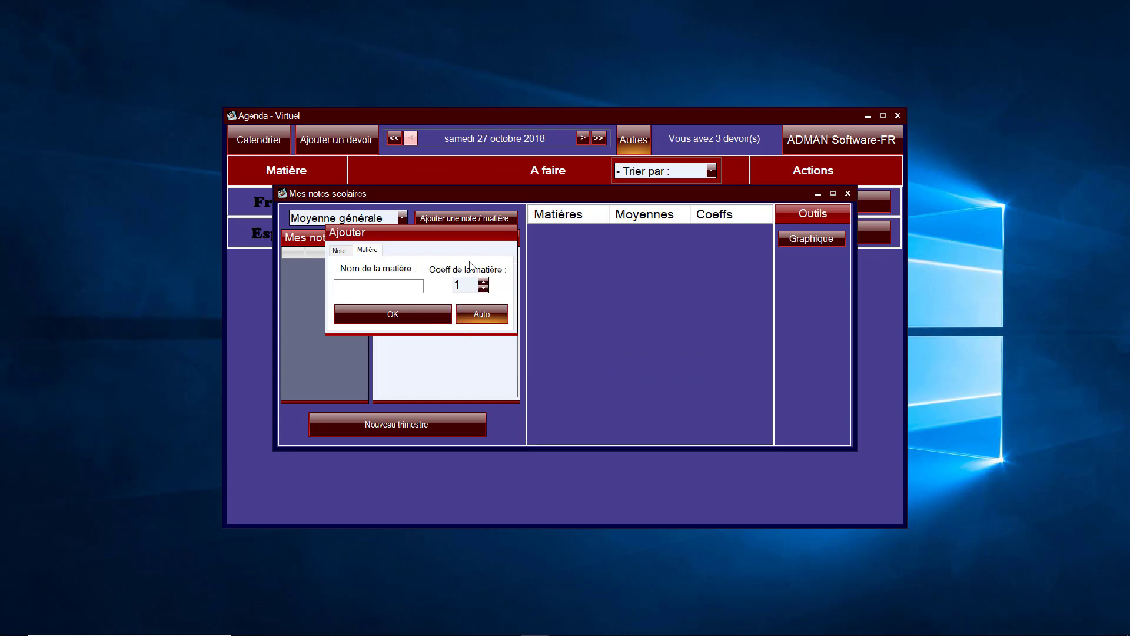
Close the form for adding a grade or subject and expand the subject list in the school grades.
{"action": "left_click", "coordinate": [458, 221]}
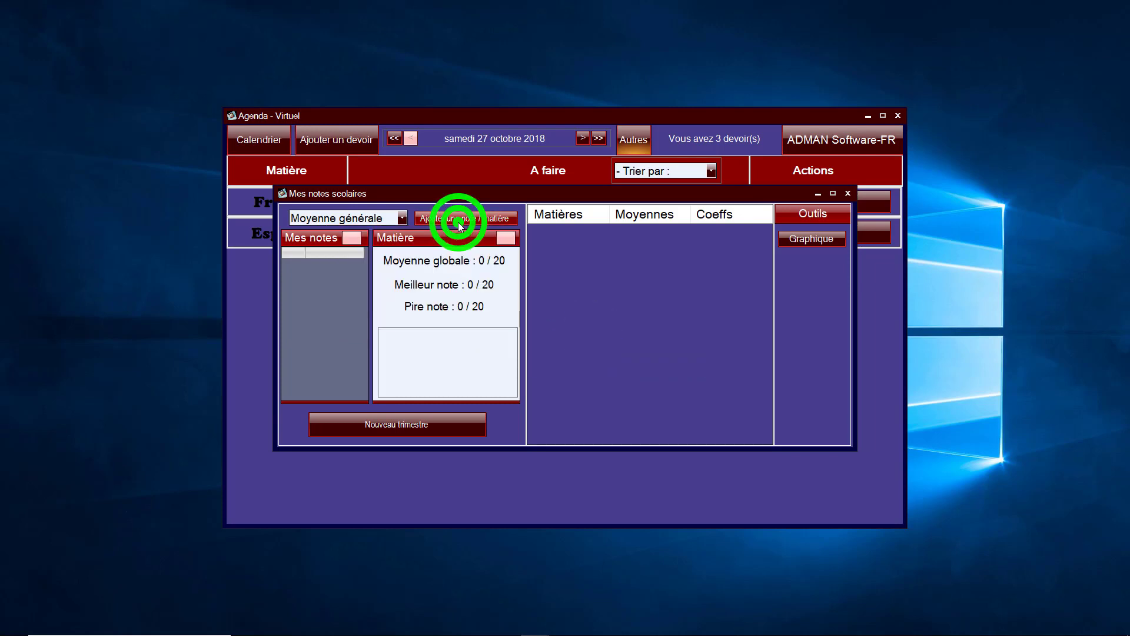
{"action": "left_click", "coordinate": [401, 217]}
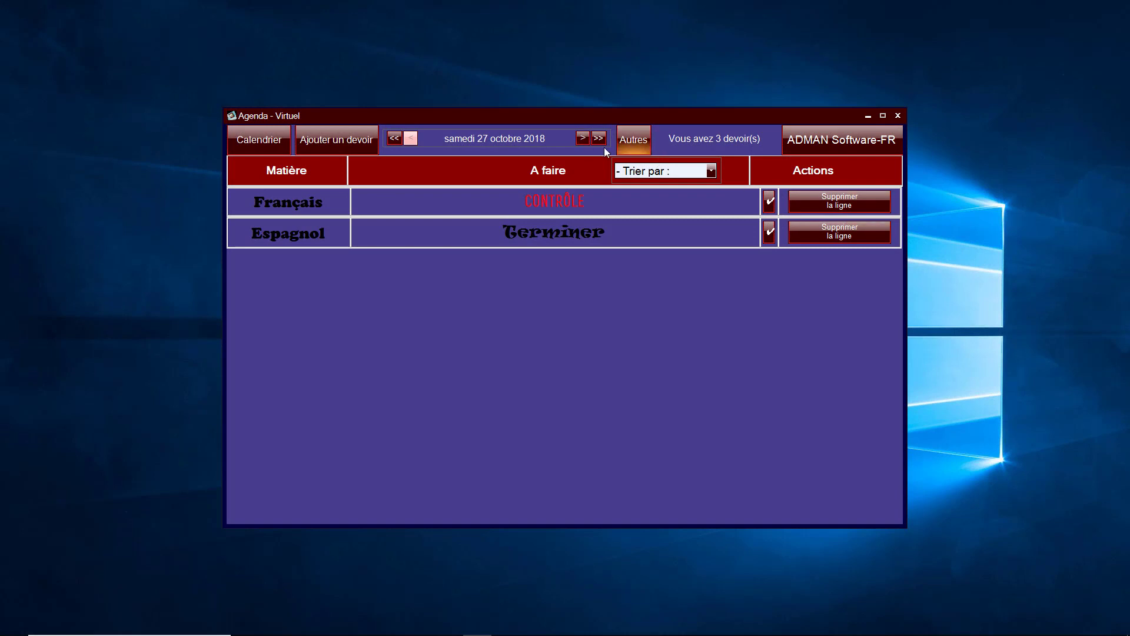
Open the agenda's settings to view the school grade options and return to the agenda.
{"action": "left_click", "coordinate": [635, 141]}
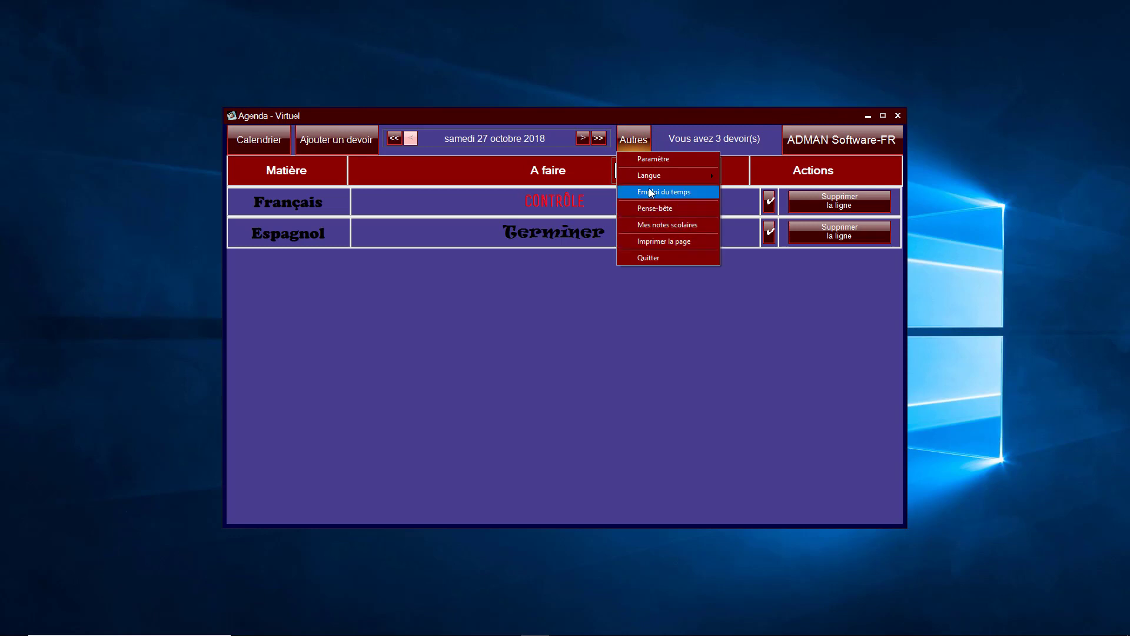
{"action": "left_click", "coordinate": [640, 160]}
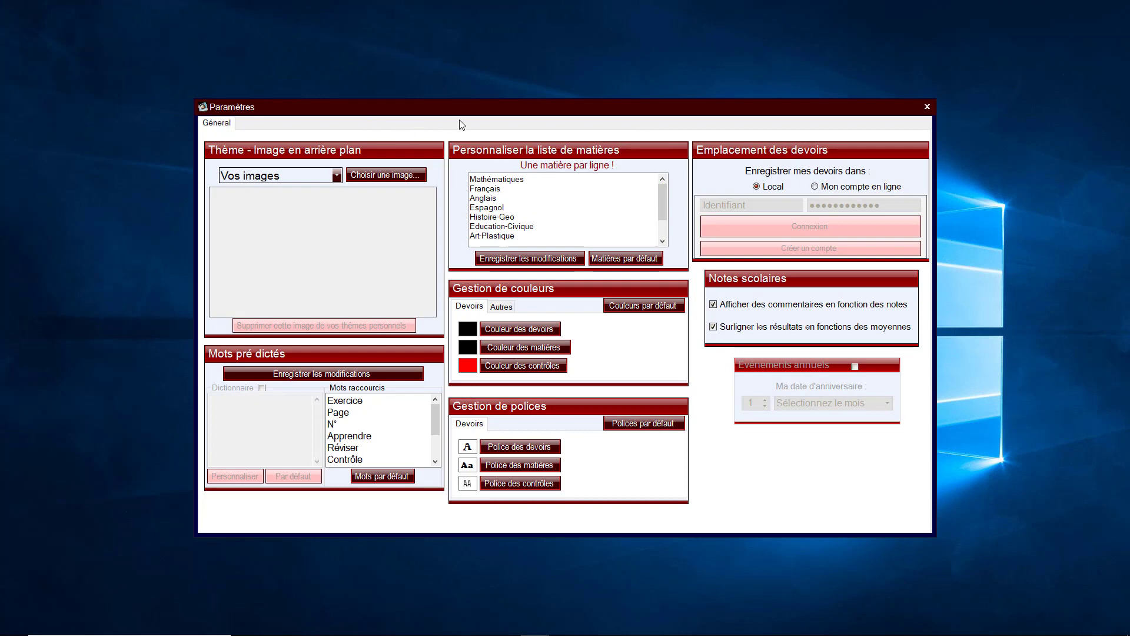
{"action": "left_click", "coordinate": [926, 106]}
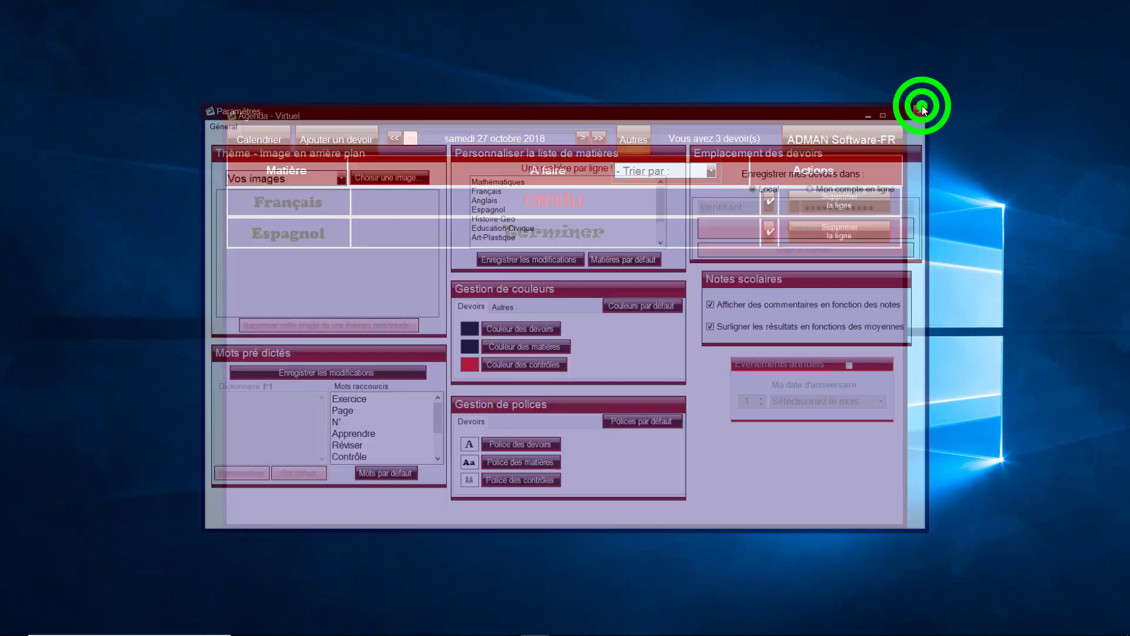
Open the timetable, start adding a course and look through the available subjects.
{"action": "left_click", "coordinate": [618, 145]}
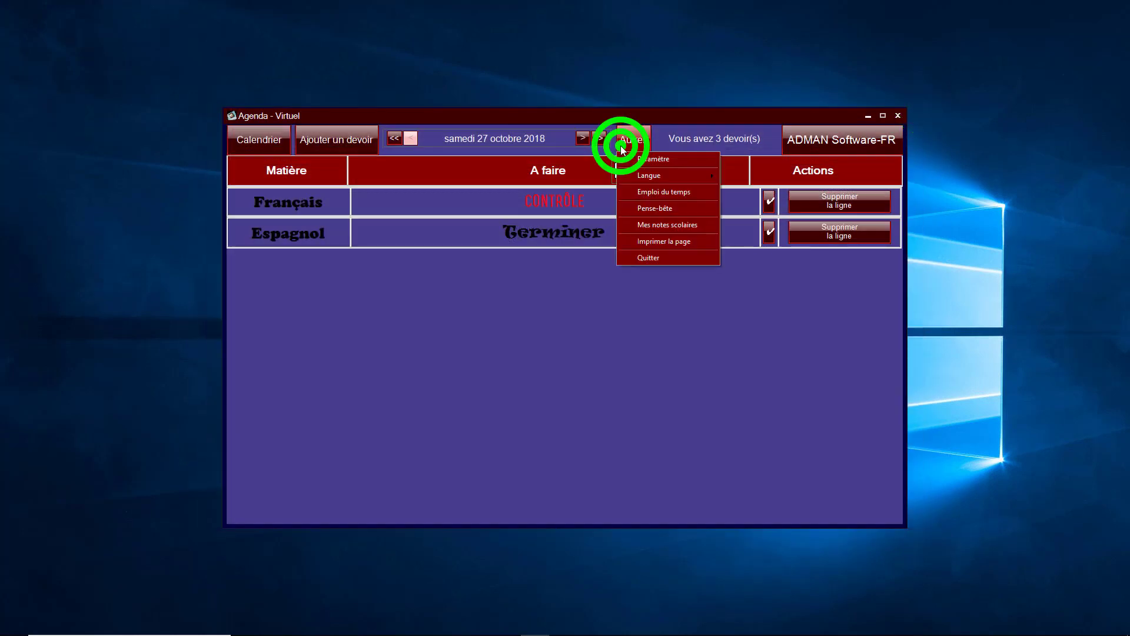
{"action": "left_click", "coordinate": [651, 195]}
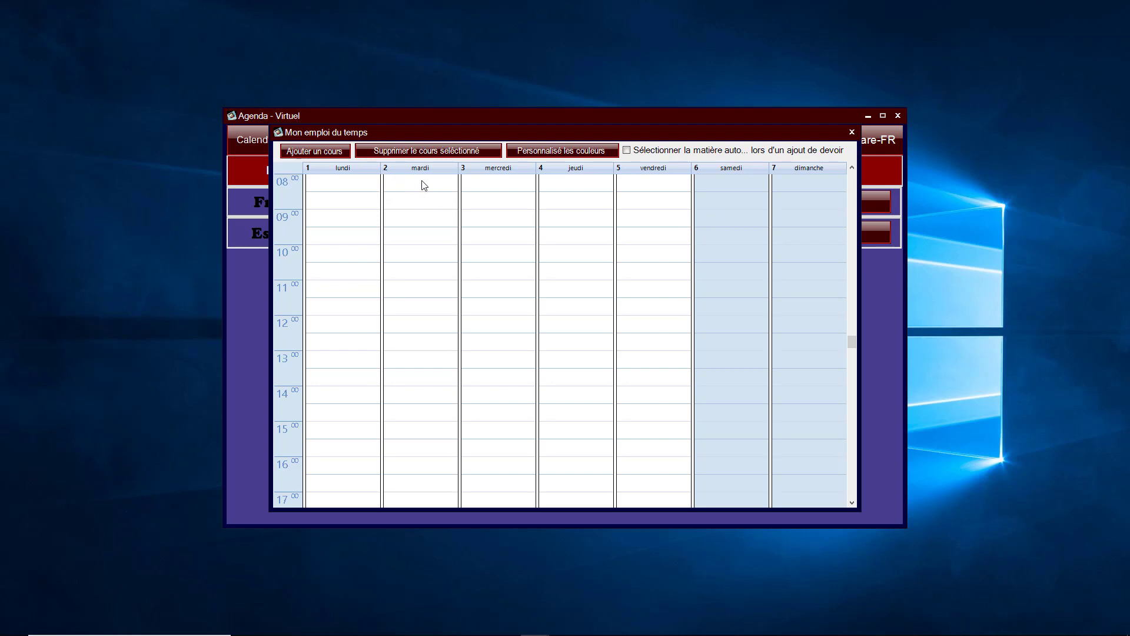
{"action": "left_click", "coordinate": [331, 150]}
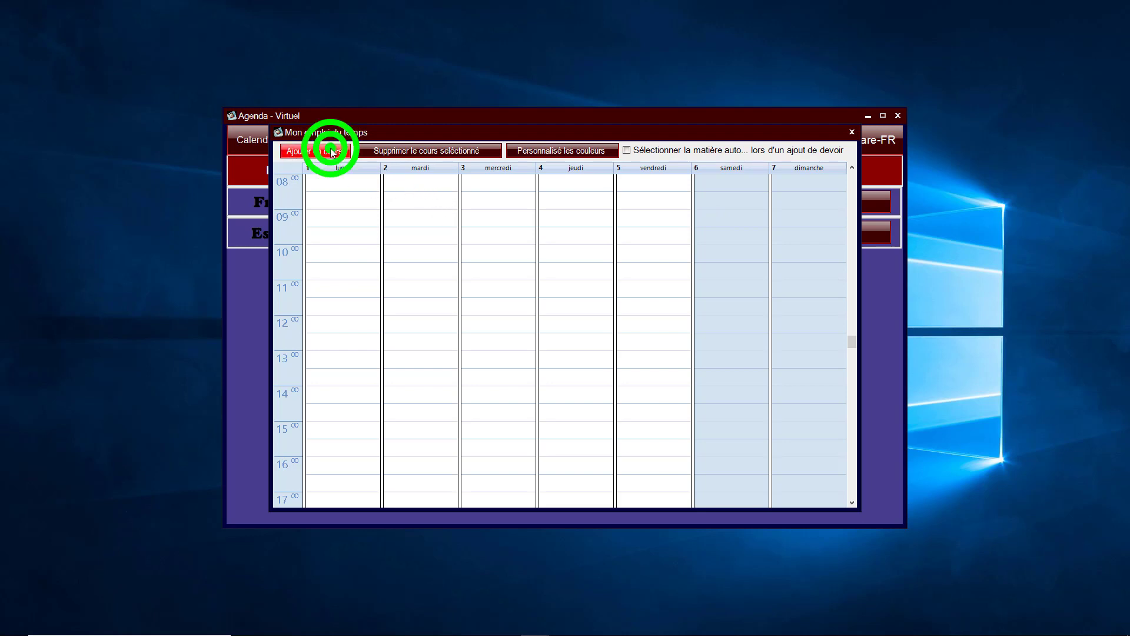
{"action": "left_click", "coordinate": [411, 202]}
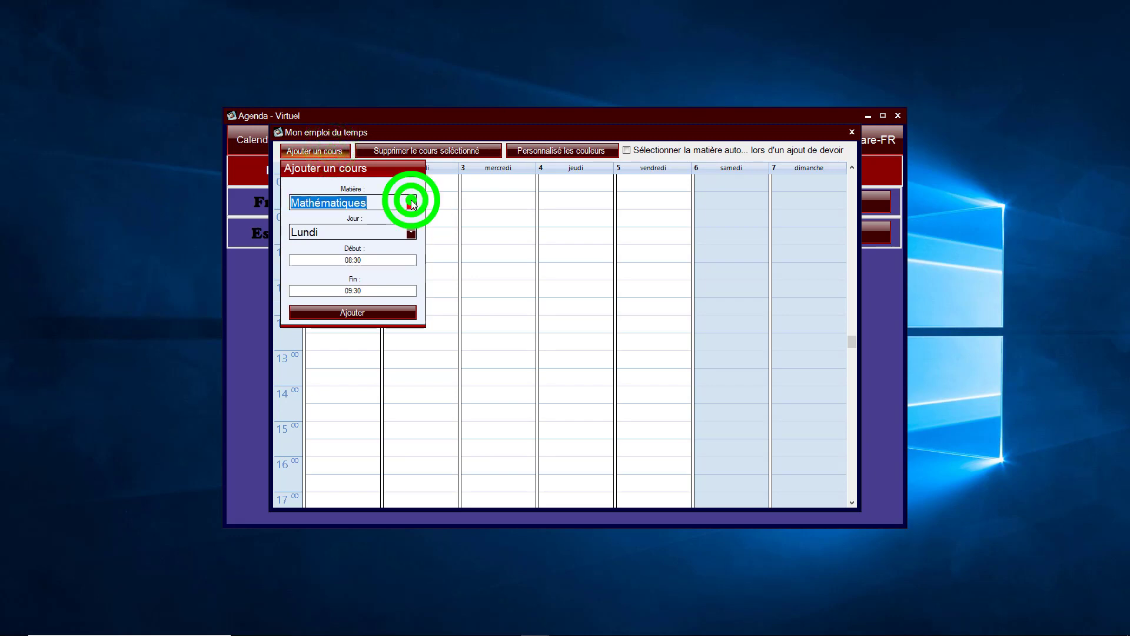
{"action": "left_click_drag", "start_coordinate": [415, 242], "coordinate": [415, 277]}
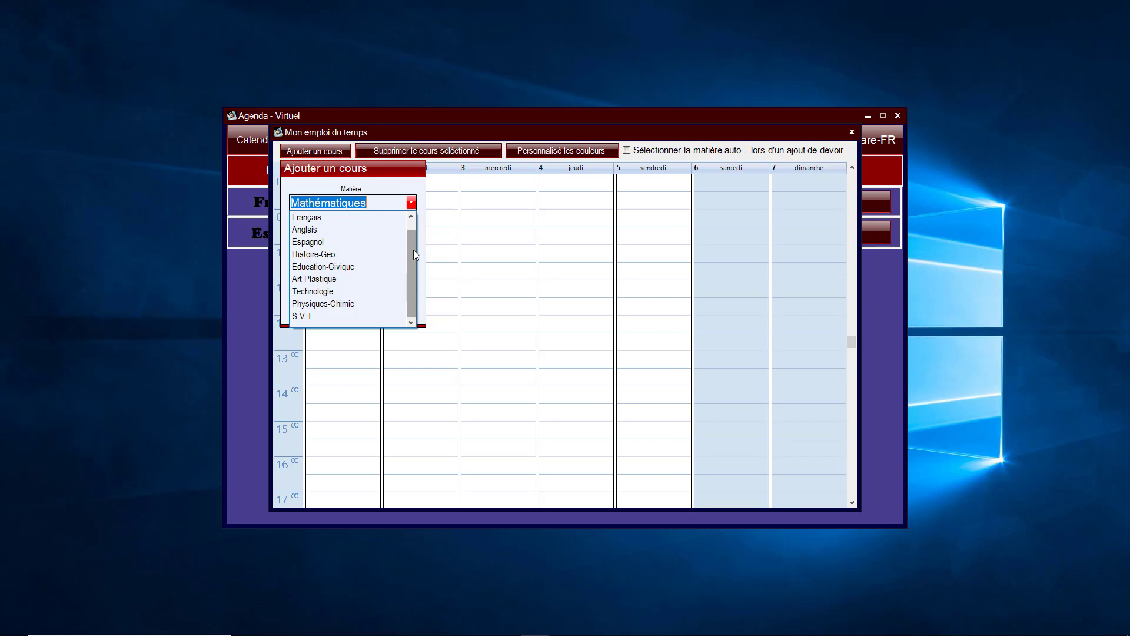
{"action": "left_click_drag", "start_coordinate": [414, 250], "coordinate": [413, 231]}
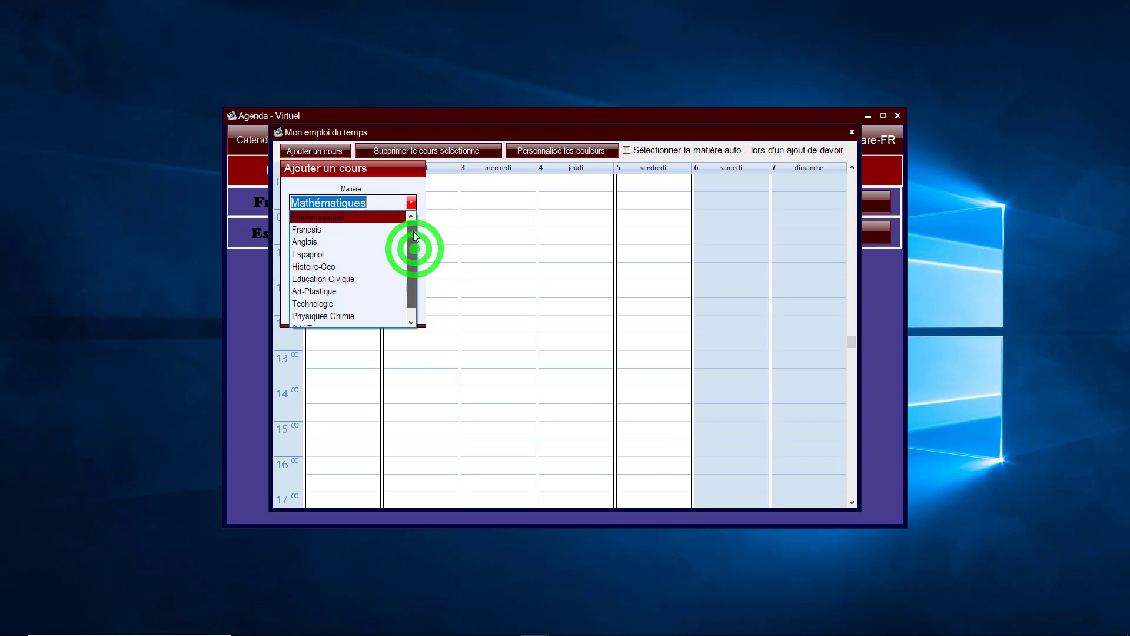
Try free text "bkjh" as the course's subject and reselect Mathématiques.
{"action": "left_click", "coordinate": [374, 201]}
{"action": "type", "text": "b"}
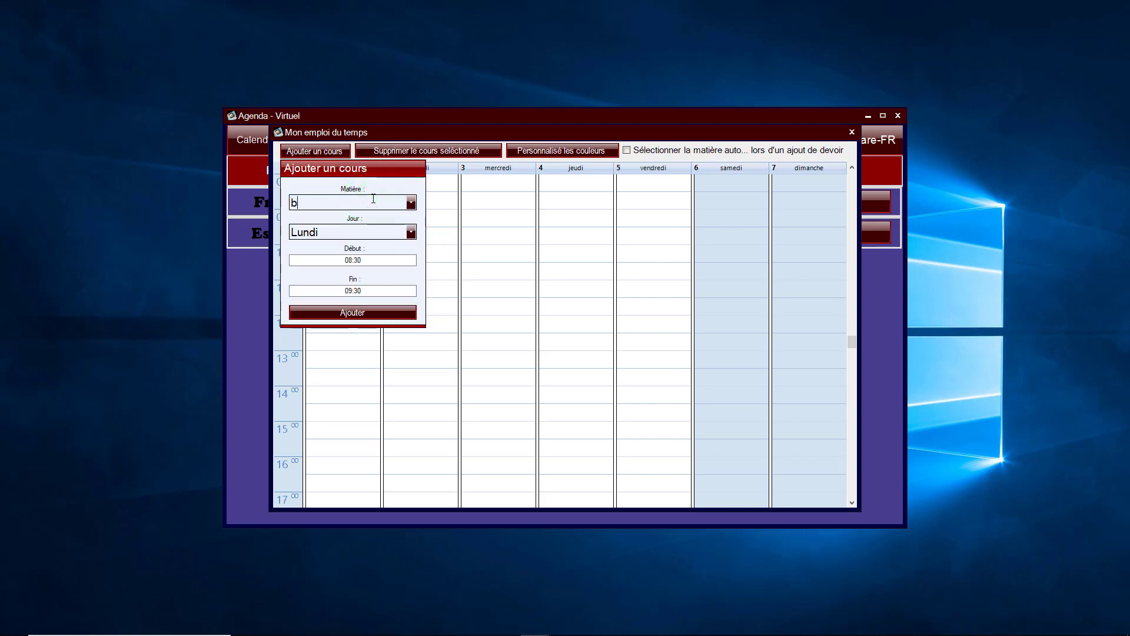
{"action": "type", "text": "kjh"}
{"action": "left_click", "coordinate": [409, 202]}
{"action": "left_click", "coordinate": [399, 214]}
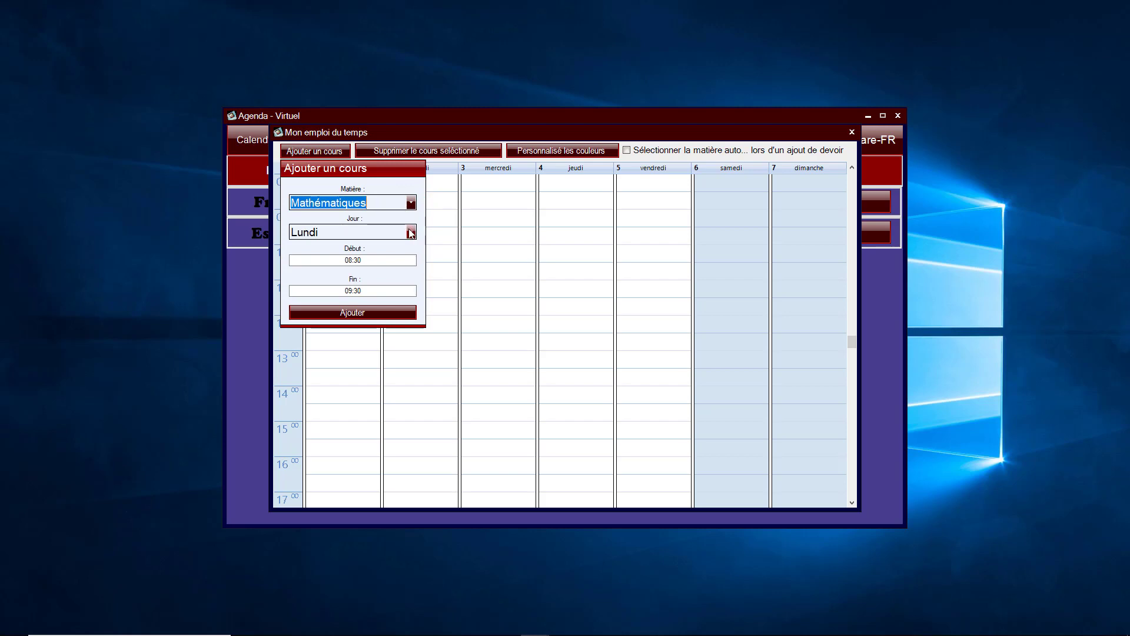
Add the Mathématiques course to the timetable on Lundi from 08:30, setting its end time to 10:30.
{"action": "left_click", "coordinate": [411, 232]}
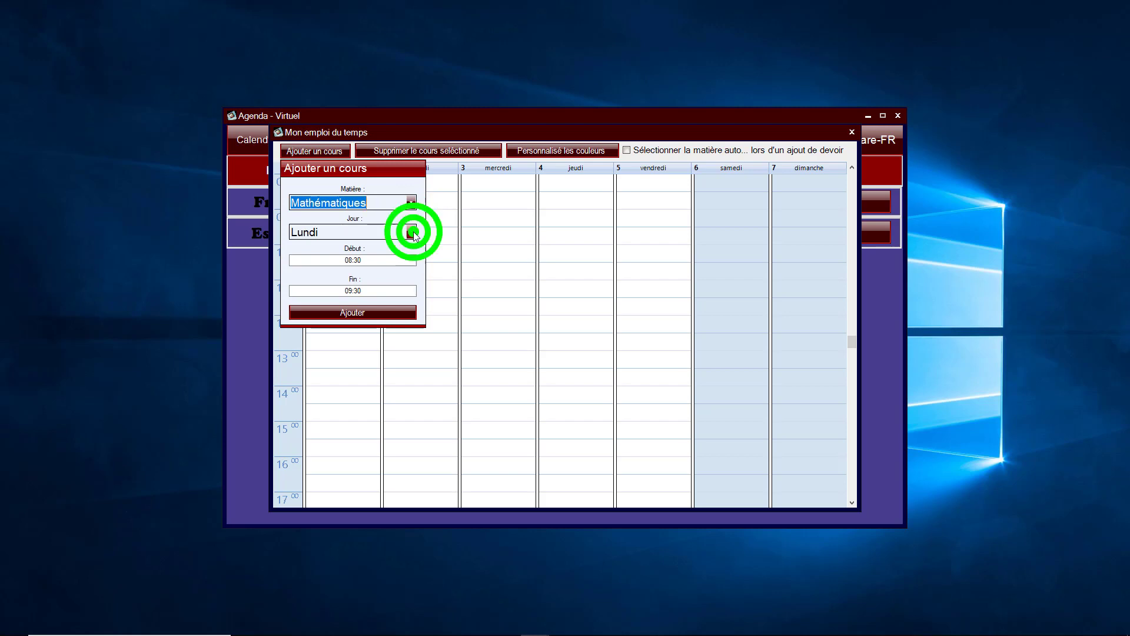
{"action": "left_click", "coordinate": [412, 231]}
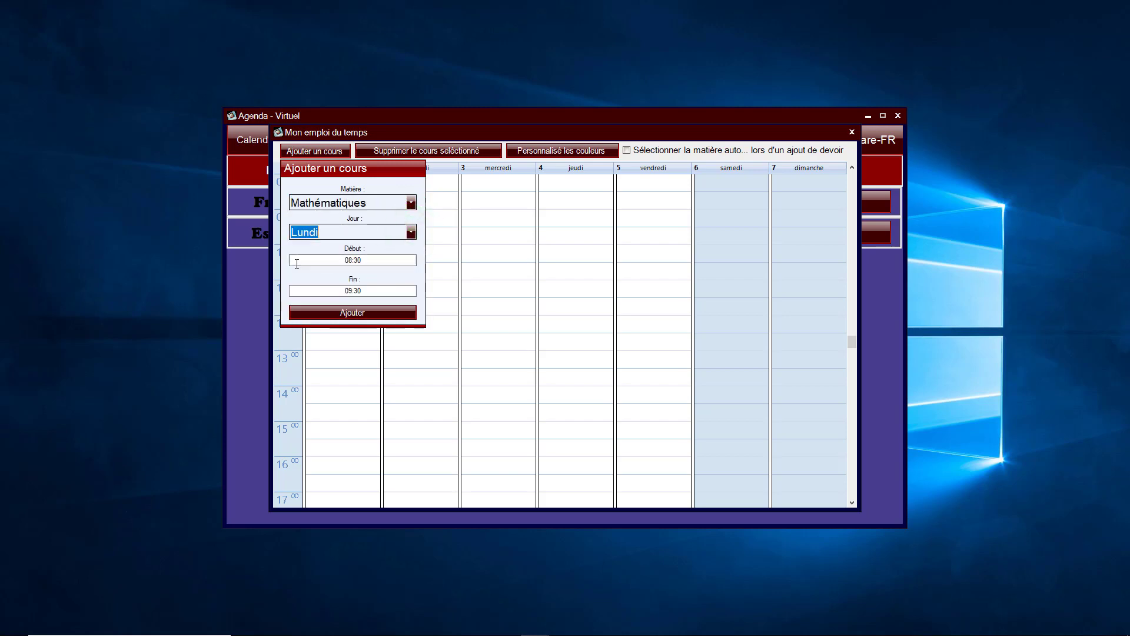
{"action": "left_click", "coordinate": [361, 259]}
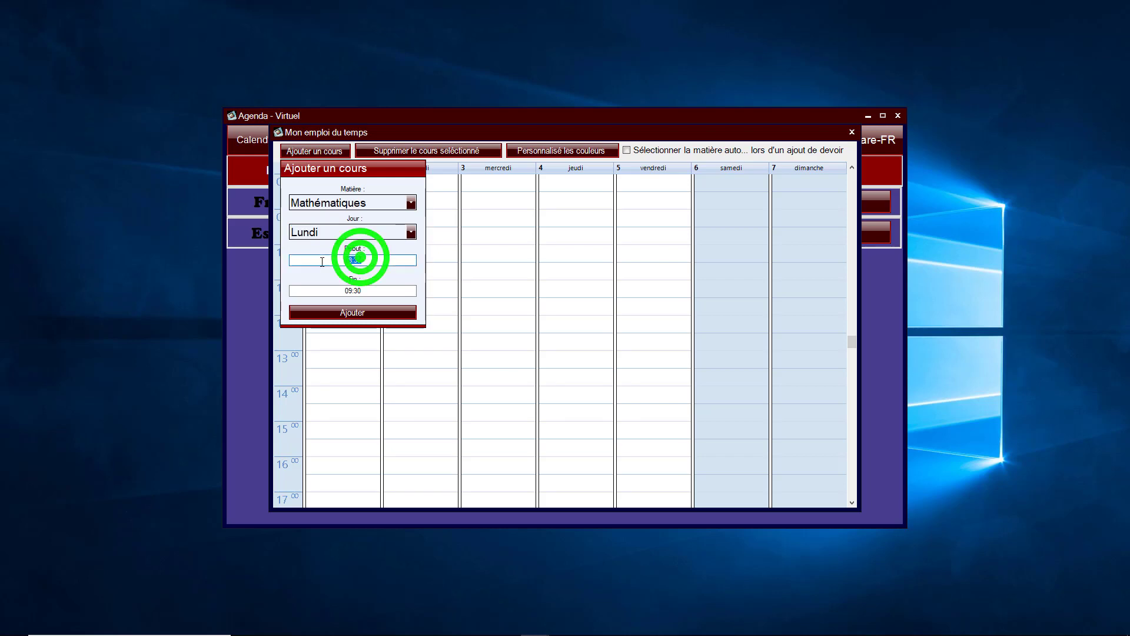
{"action": "left_click", "coordinate": [363, 291]}
{"action": "left_click_drag", "start_coordinate": [364, 290], "coordinate": [346, 290]}
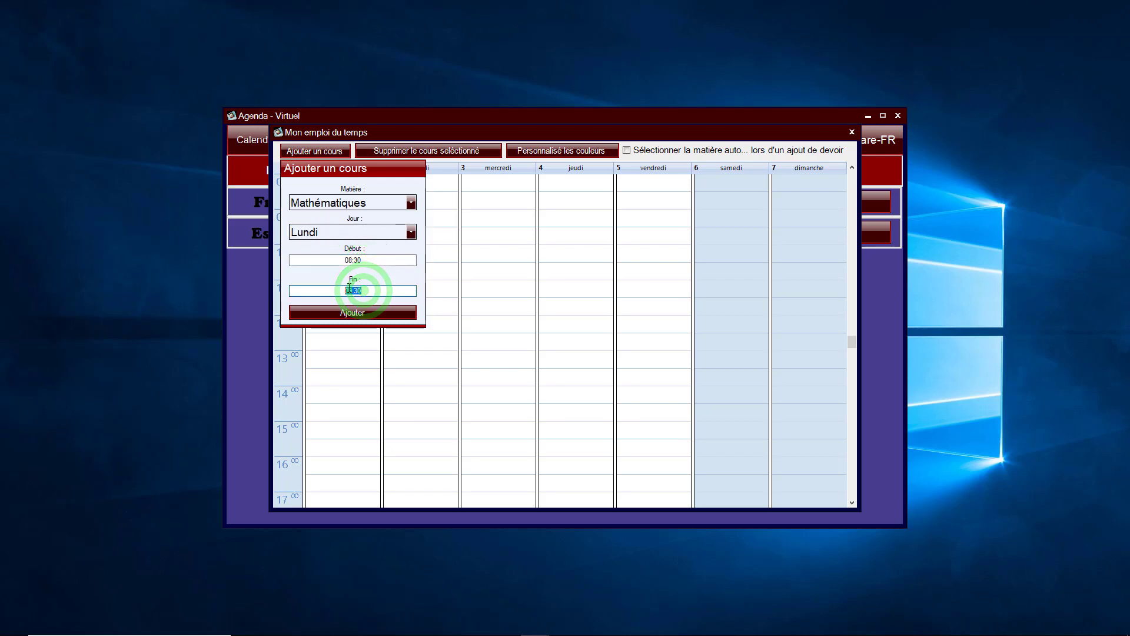
{"action": "left_click", "coordinate": [355, 290]}
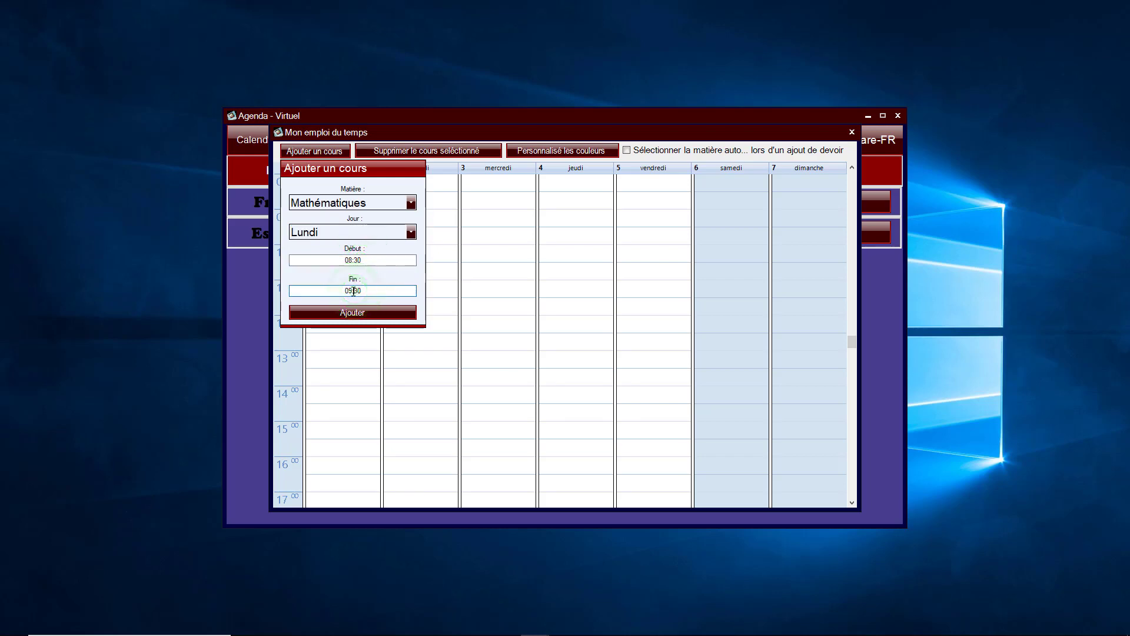
{"action": "left_click_drag", "start_coordinate": [351, 291], "coordinate": [331, 292]}
{"action": "left_click", "coordinate": [344, 312]}
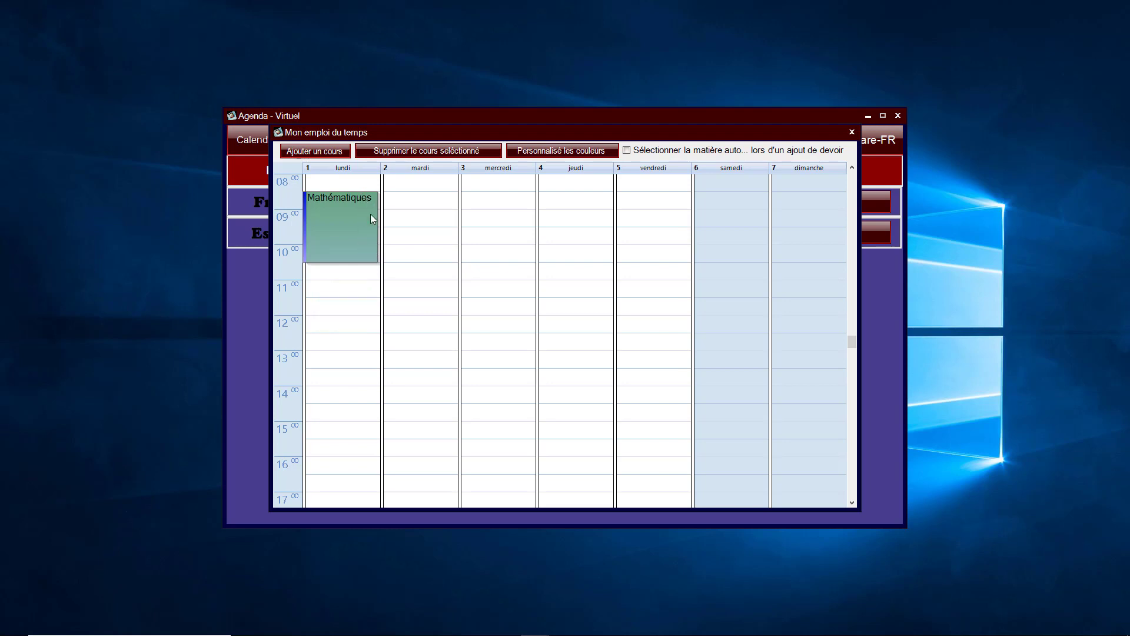
Add a Français course to the timetable on Mardi from 11:30 to 12:30.
{"action": "left_click", "coordinate": [333, 149]}
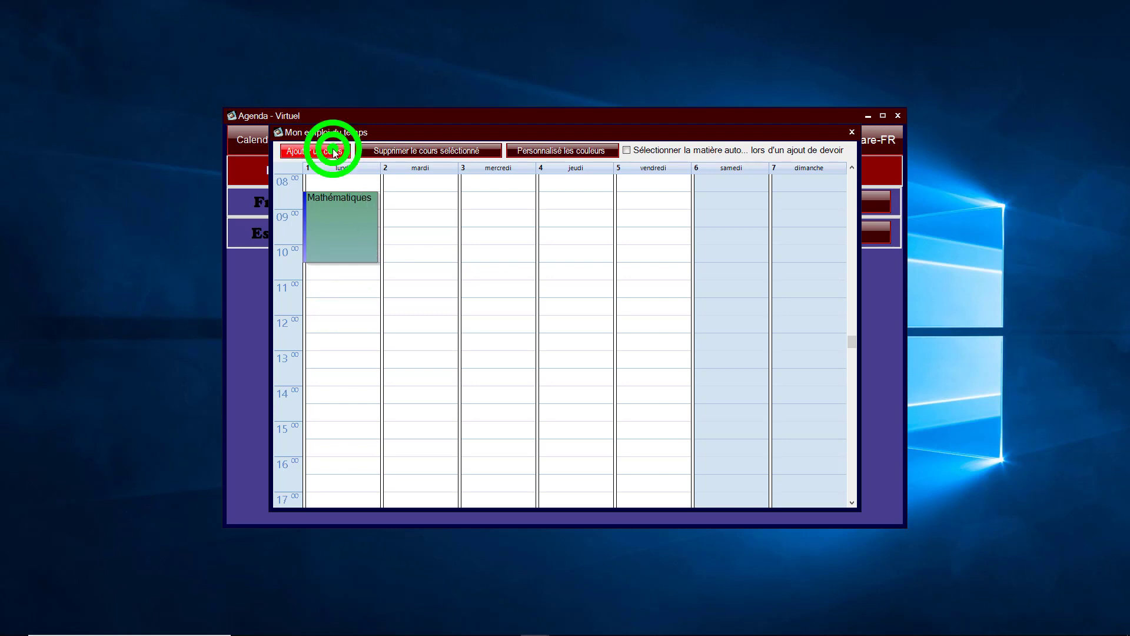
{"action": "left_click", "coordinate": [410, 203]}
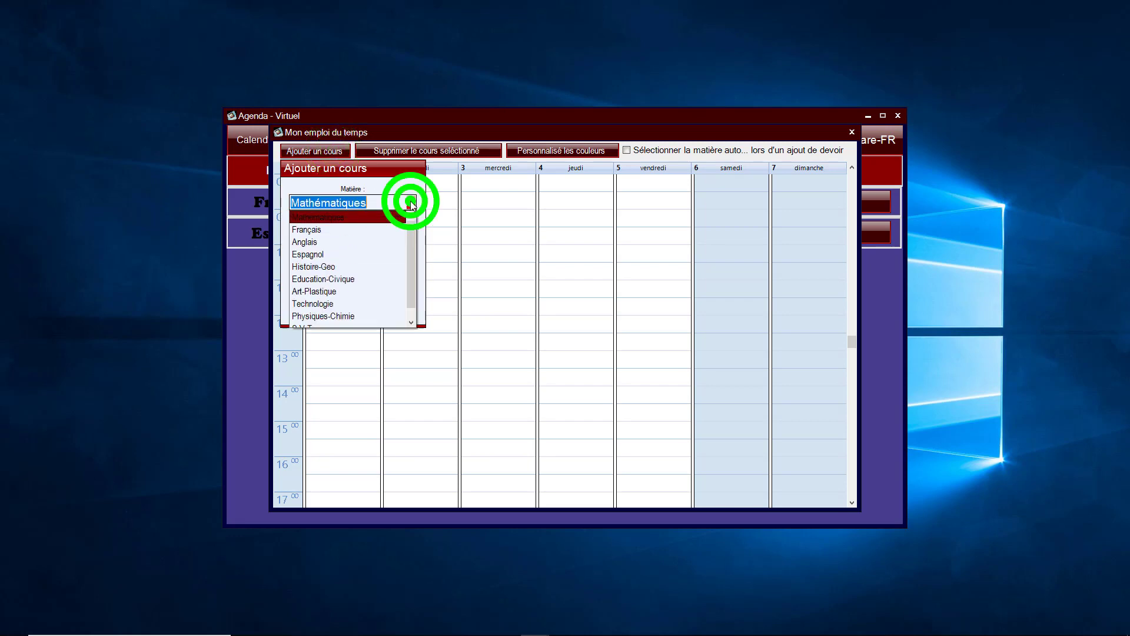
{"action": "left_click", "coordinate": [402, 229]}
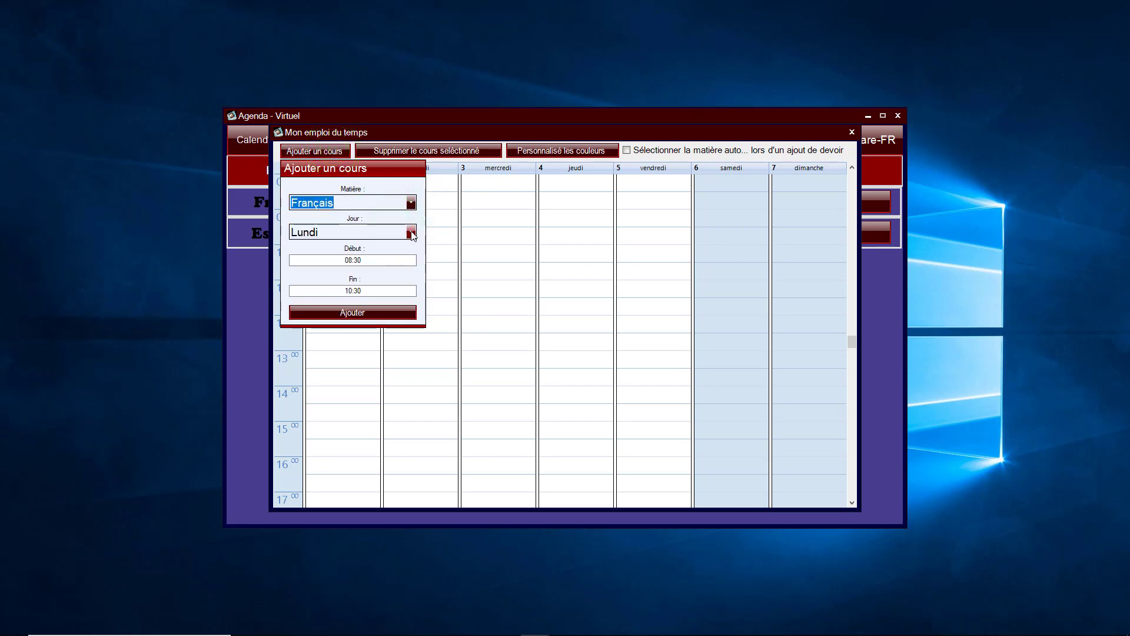
{"action": "left_click", "coordinate": [410, 232]}
{"action": "left_click", "coordinate": [398, 259]}
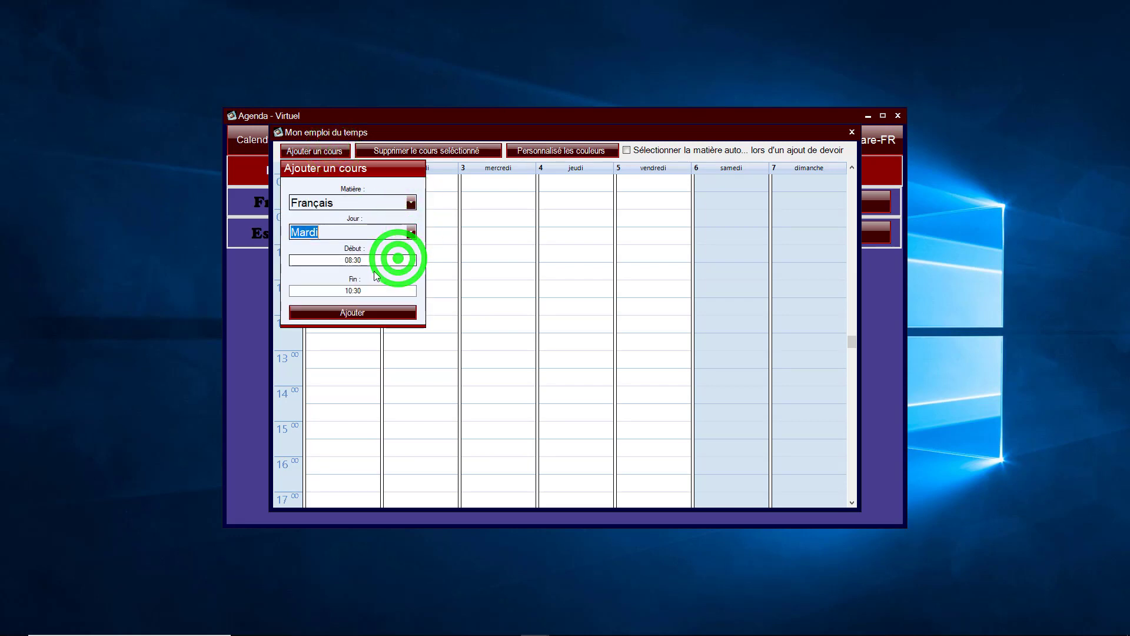
{"action": "left_click", "coordinate": [353, 259]}
{"action": "type", "text": "130"}
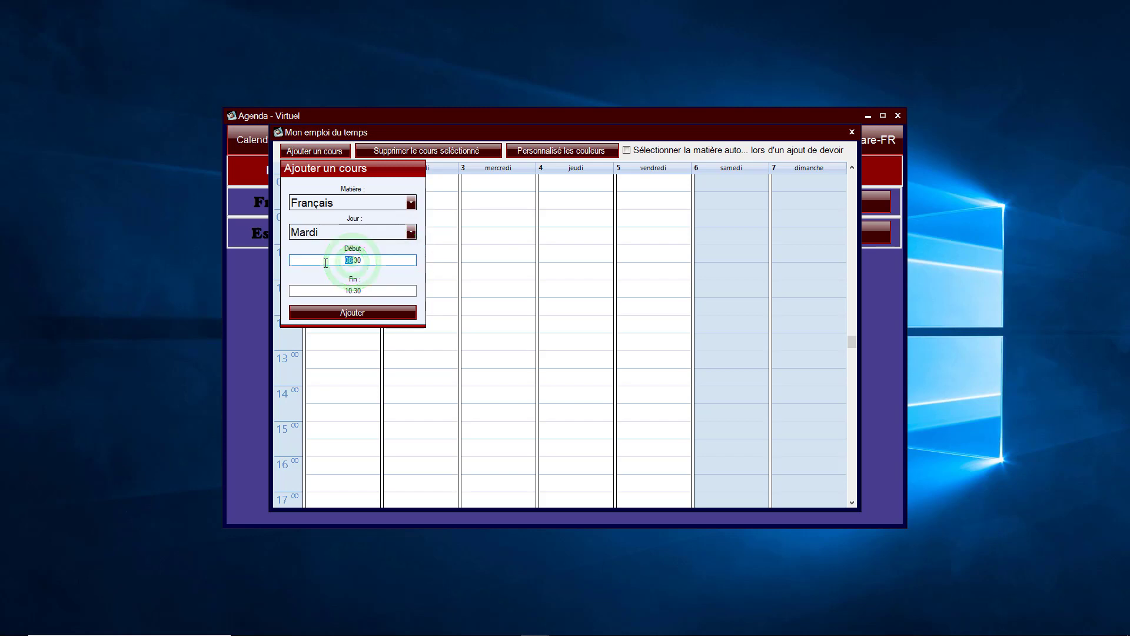
{"action": "left_click", "coordinate": [350, 290]}
{"action": "type", "text": "2"}
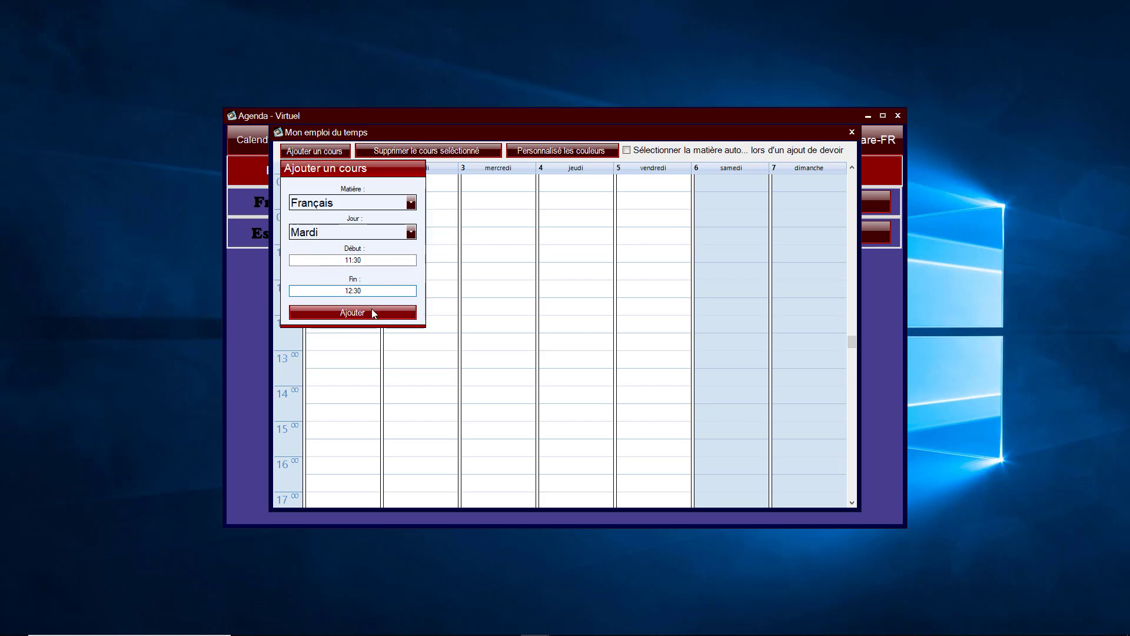
{"action": "left_click", "coordinate": [372, 312]}
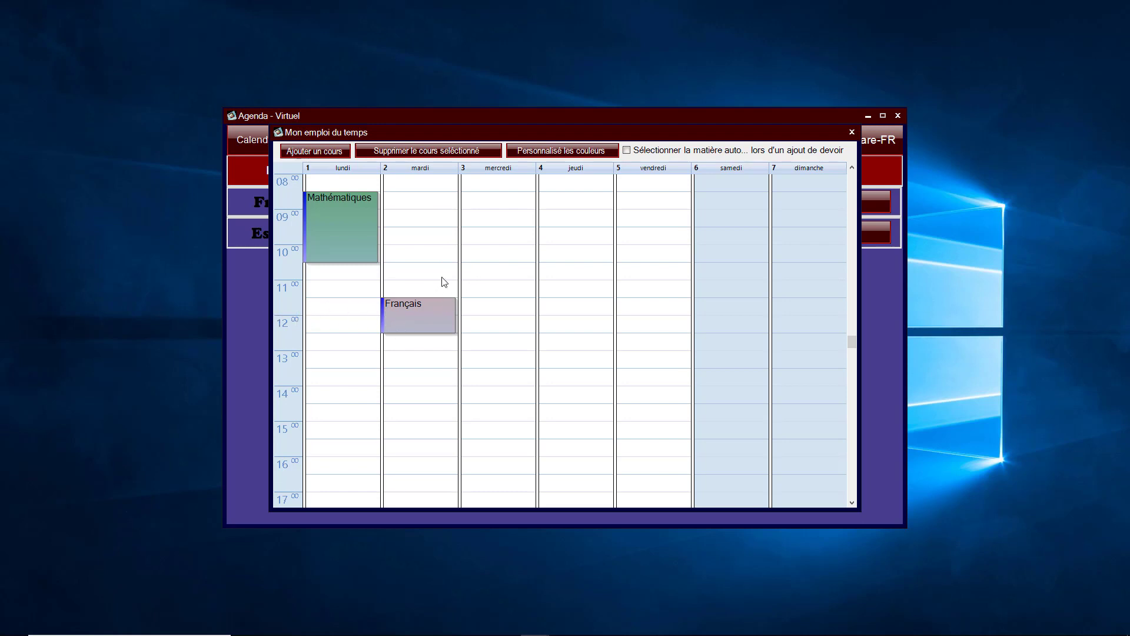
Add a Histoire-Geo course to the timetable on Mercredi from 15:00 to 16:30.
{"action": "left_click", "coordinate": [309, 152]}
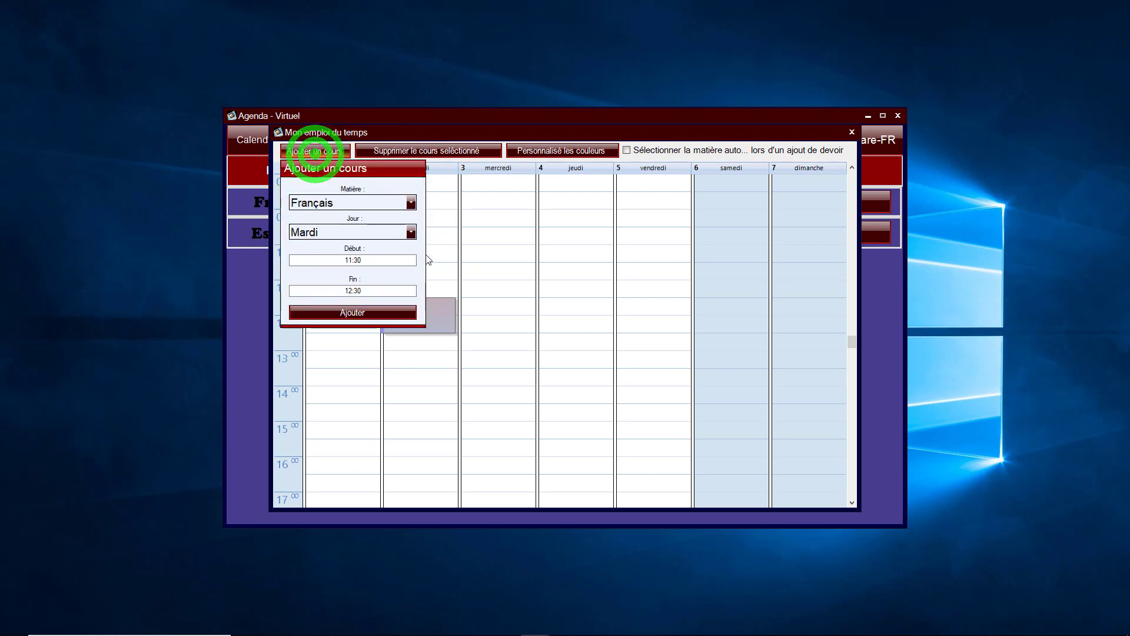
{"action": "left_click", "coordinate": [410, 202]}
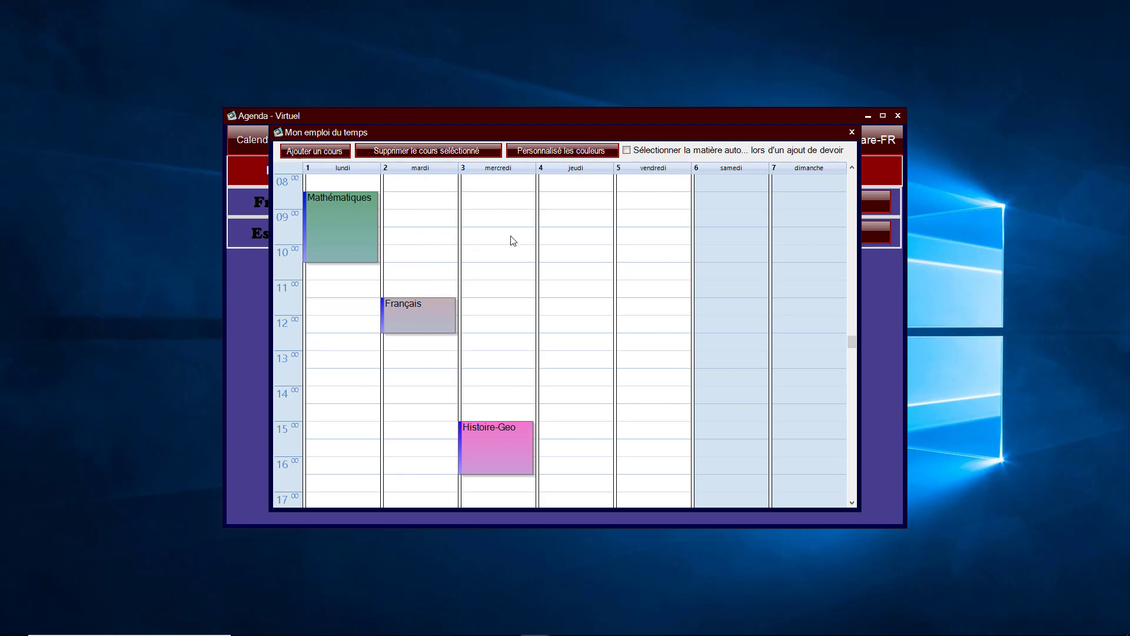
Change the timetable colour of the Mathématiques subject to the basic red.
{"action": "left_click", "coordinate": [555, 156]}
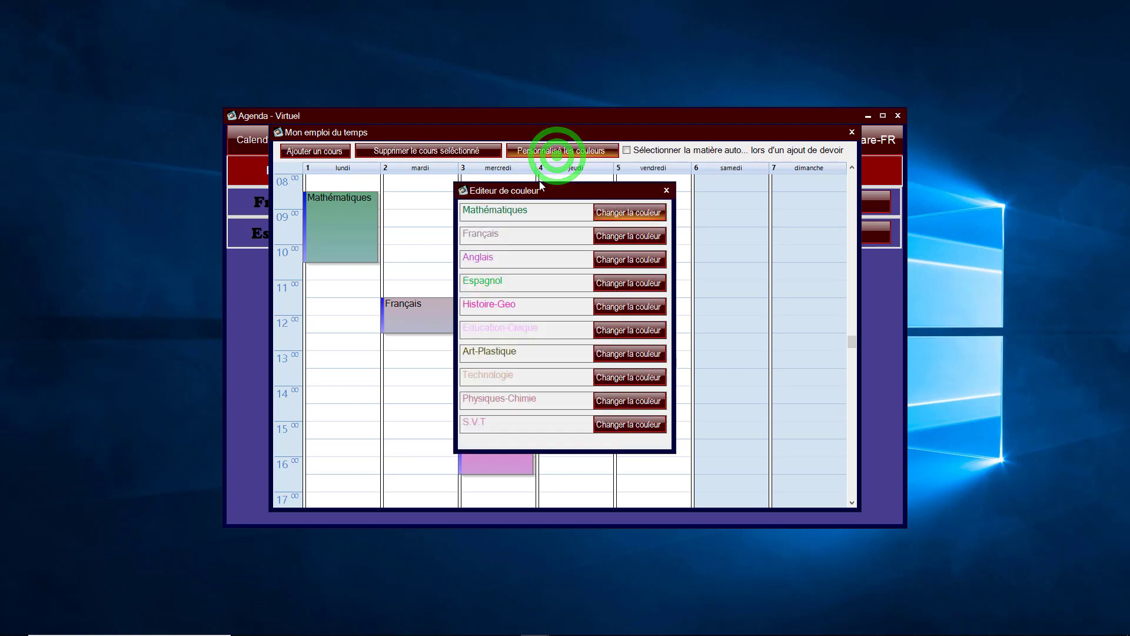
{"action": "left_click_drag", "start_coordinate": [541, 197], "coordinate": [662, 229]}
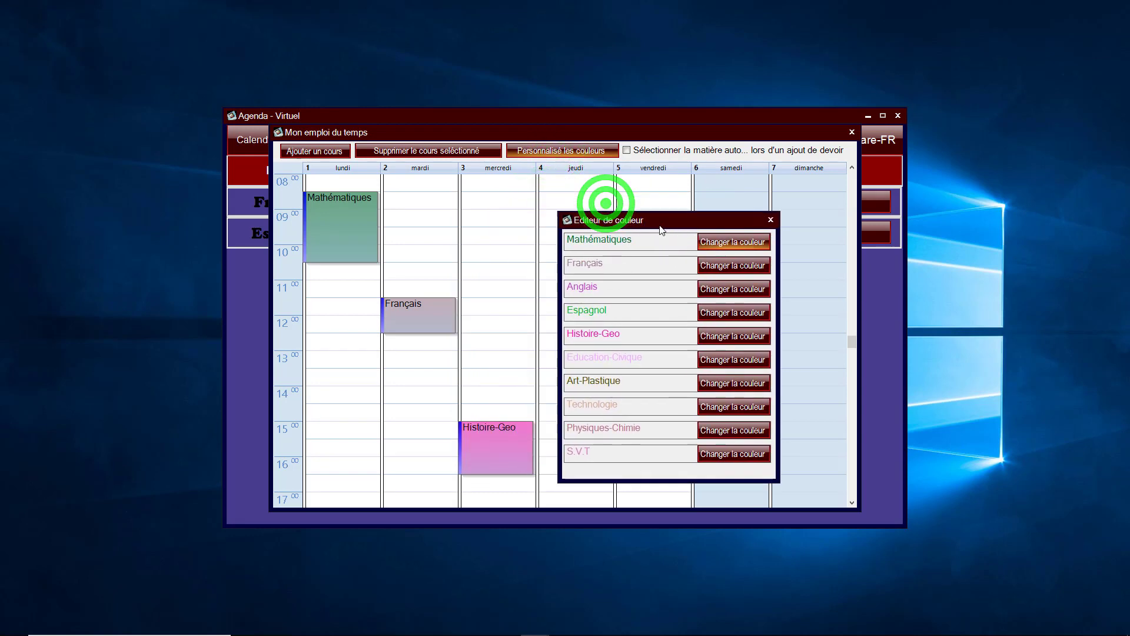
{"action": "left_click", "coordinate": [714, 242]}
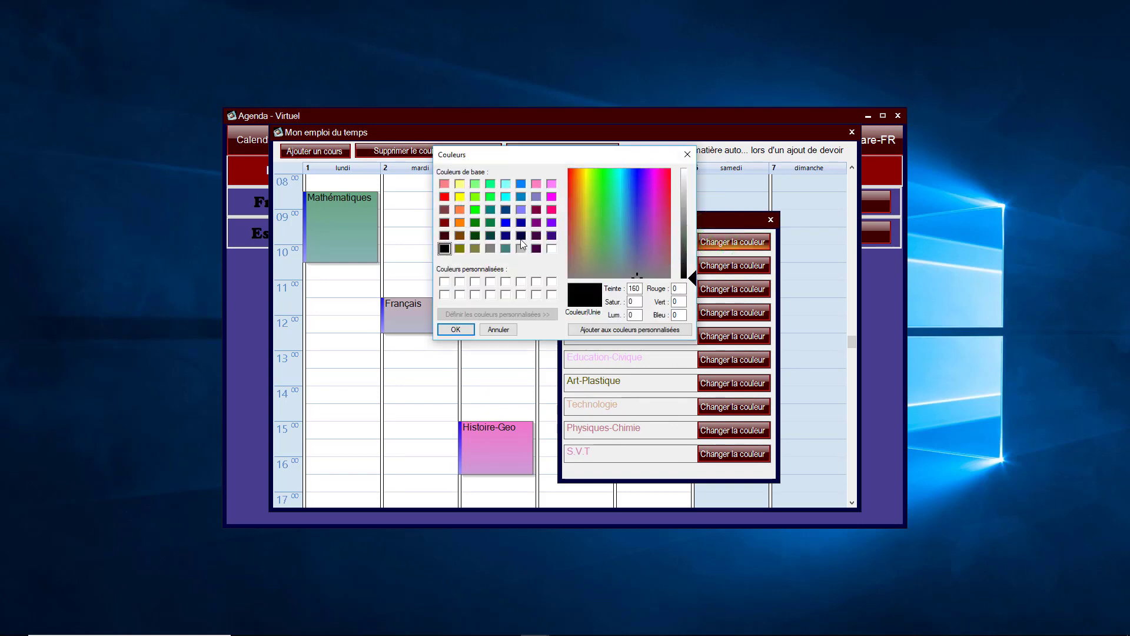
{"action": "left_click", "coordinate": [444, 196]}
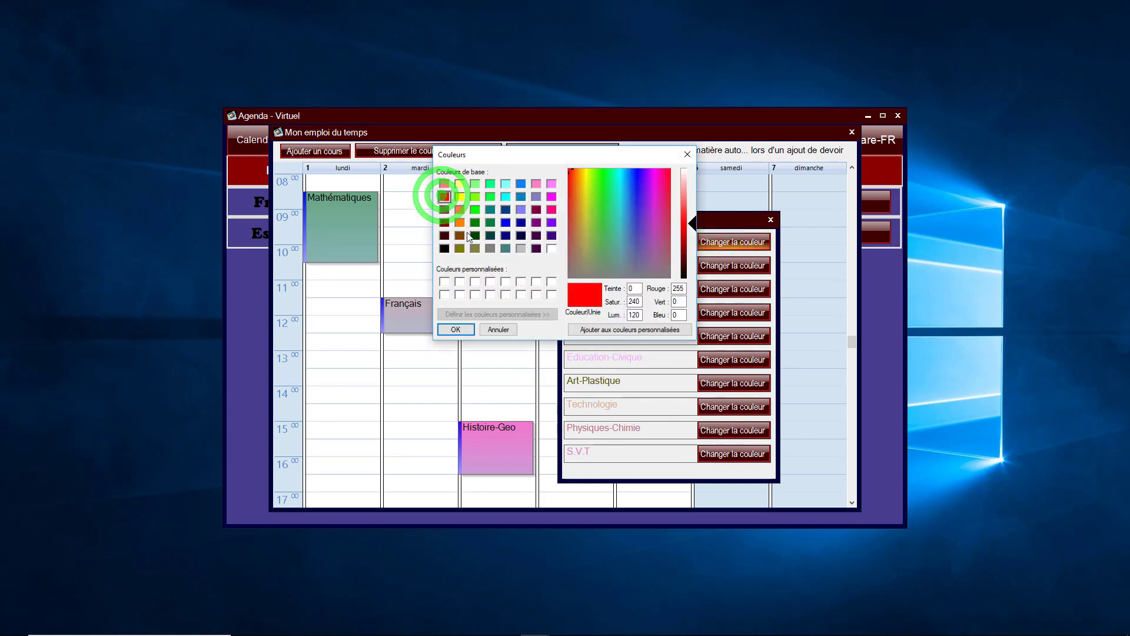
{"action": "left_click", "coordinate": [470, 330]}
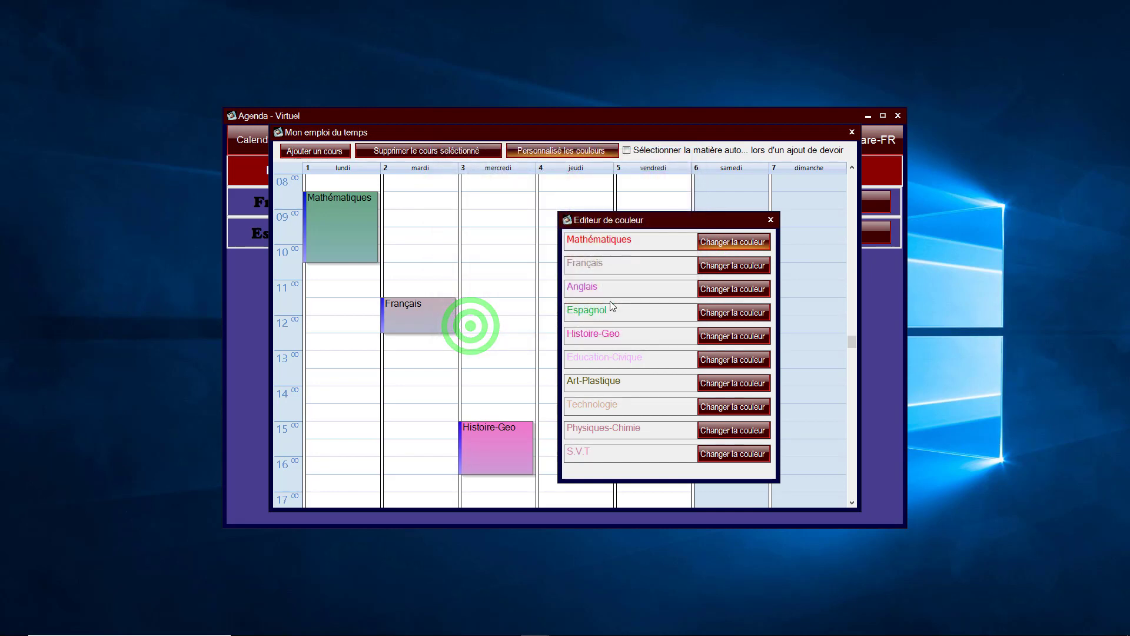
{"action": "left_click", "coordinate": [770, 219]}
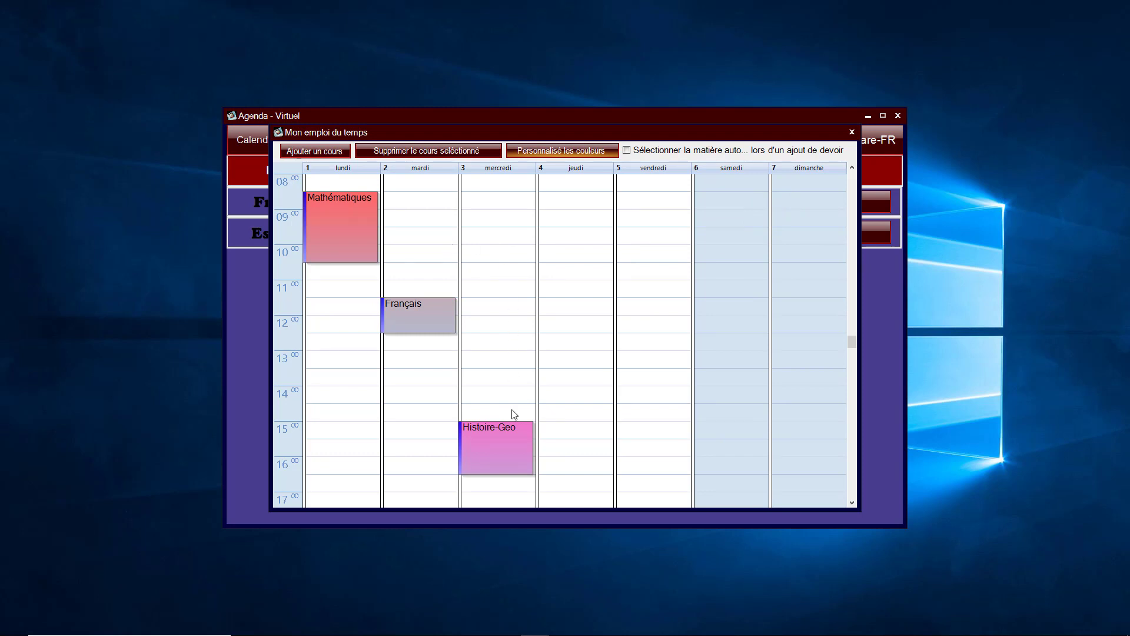
Delete the Histoire-Geo course from the timetable and enable automatic subject selection when adding homework.
{"action": "left_click", "coordinate": [505, 437]}
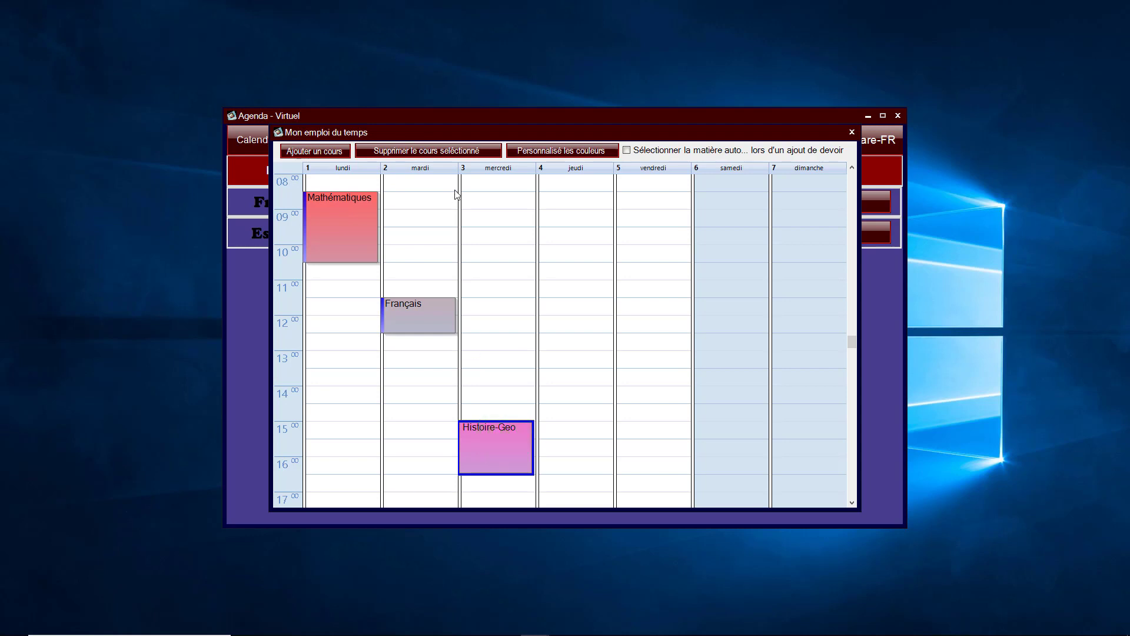
{"action": "left_click", "coordinate": [450, 155]}
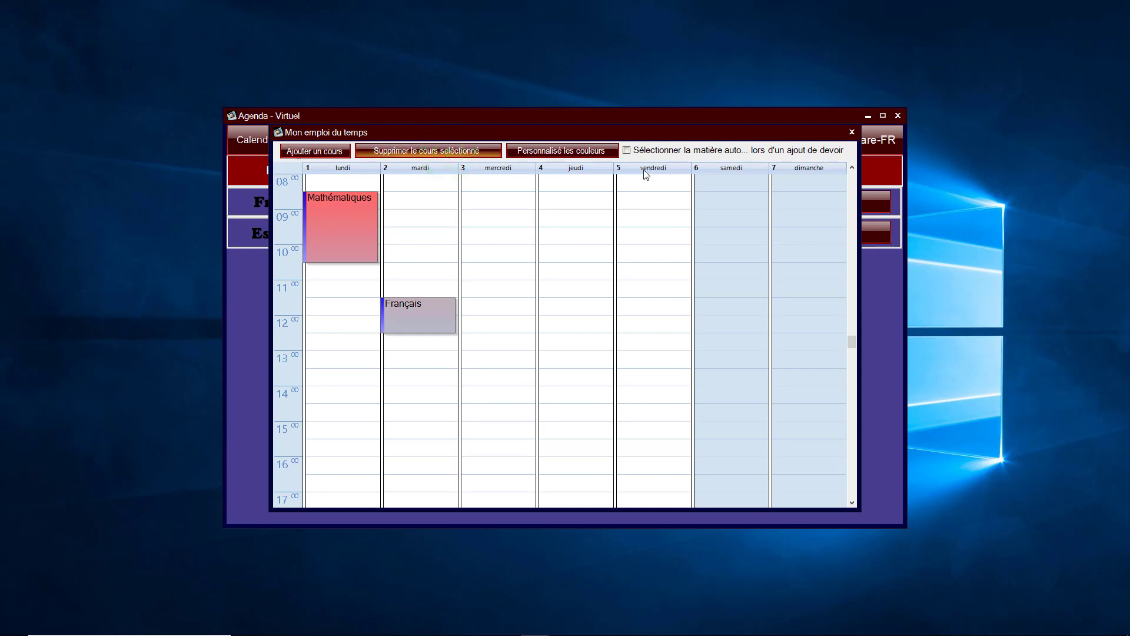
{"action": "left_click", "coordinate": [669, 153]}
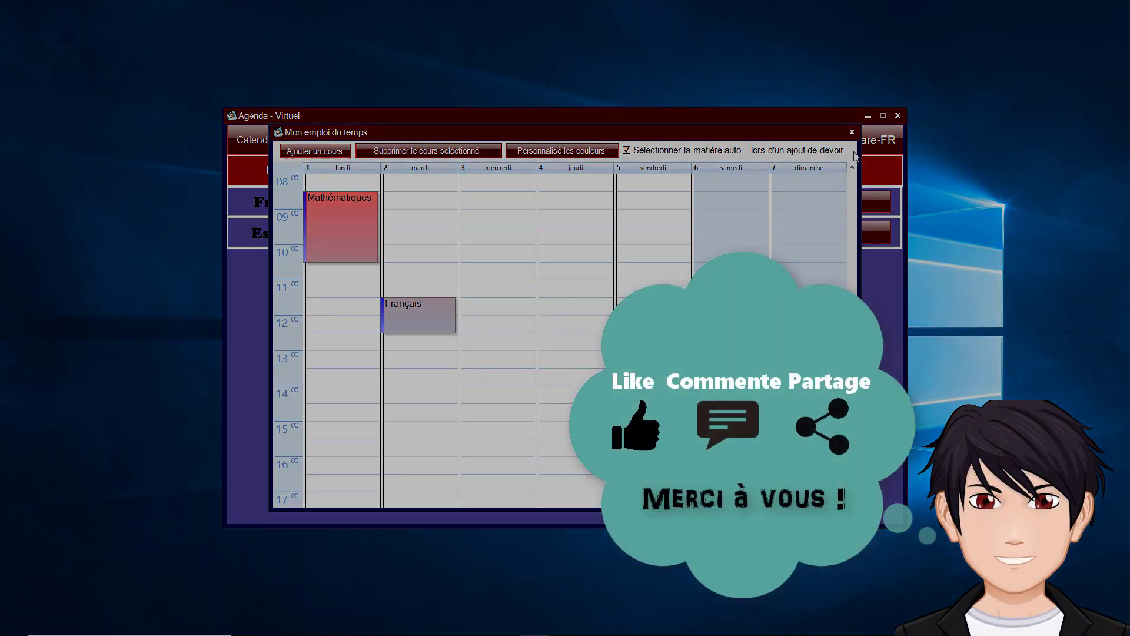
{"action": "left_click", "coordinate": [851, 132]}
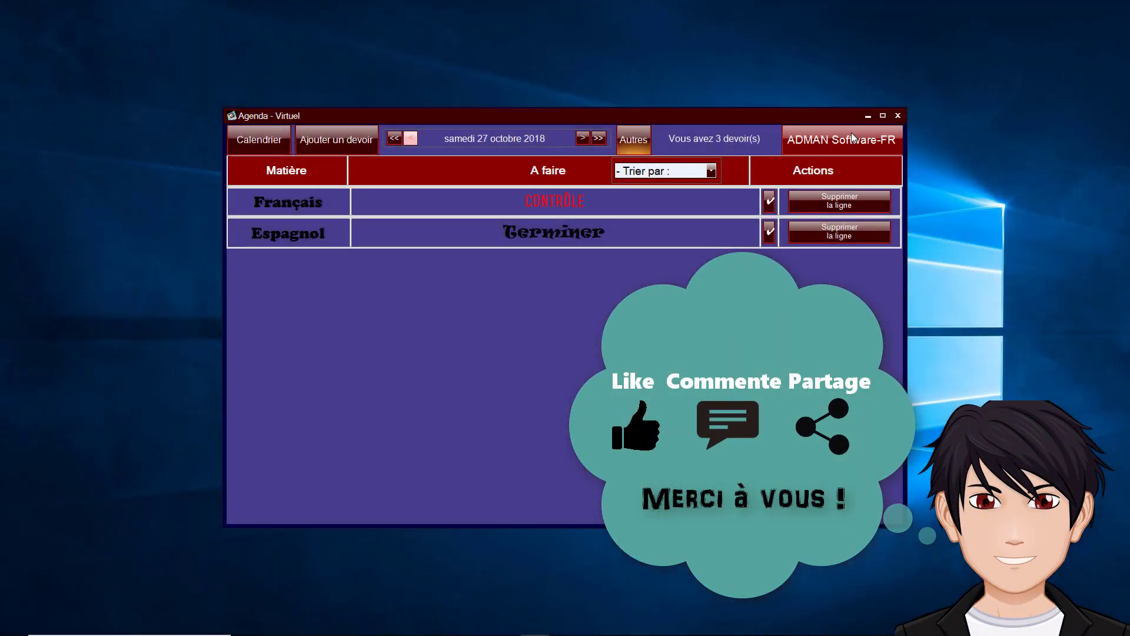